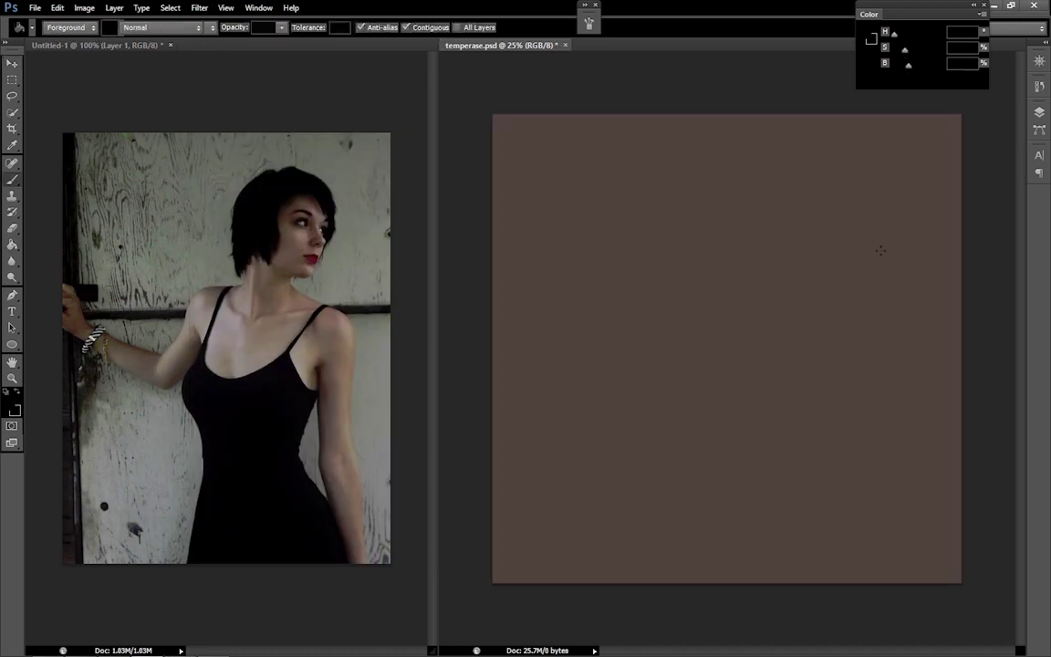
Brush a dark head, body and reaching-arm silhouette, then paint skin tone on face, neck and shoulders
left_click(1003, 107)
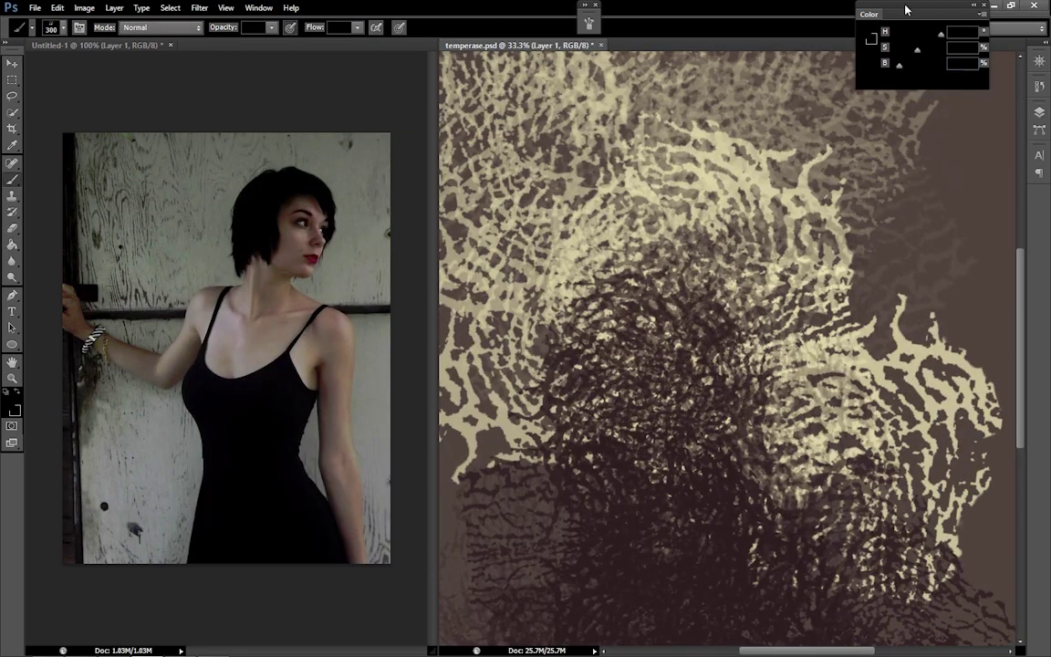
mouse_move(767, 137)
left_mouse_down()
mouse_move(817, 111)
mouse_move(627, 358)
mouse_move(636, 335)
mouse_move(630, 548)
left_mouse_up()
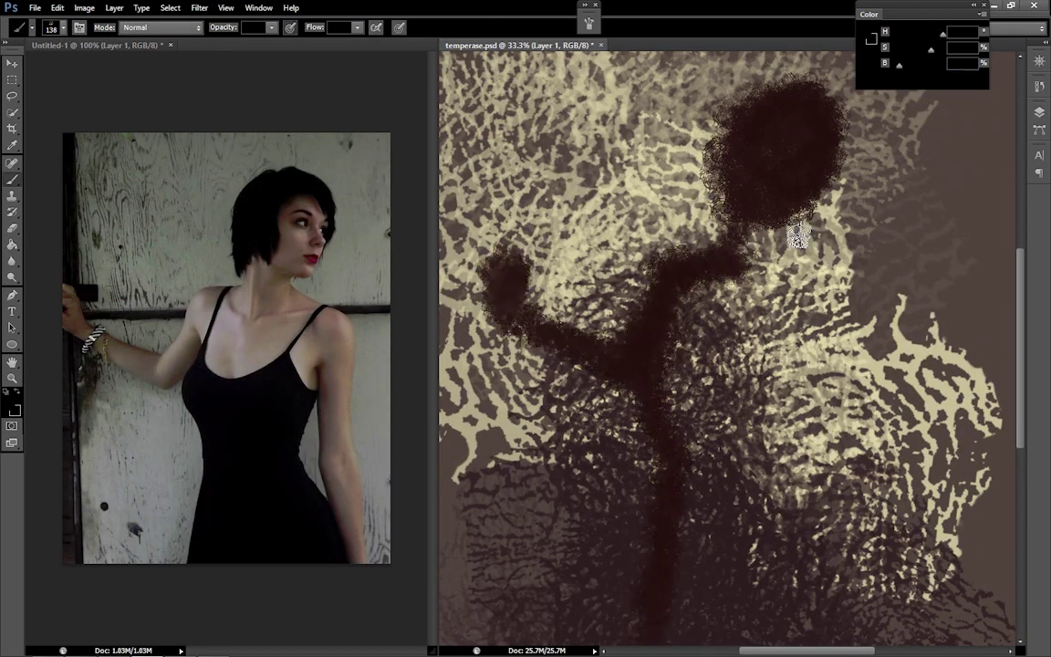
mouse_move(798, 234)
left_mouse_down()
mouse_move(786, 481)
mouse_move(756, 312)
mouse_move(739, 500)
mouse_move(771, 566)
left_mouse_up()
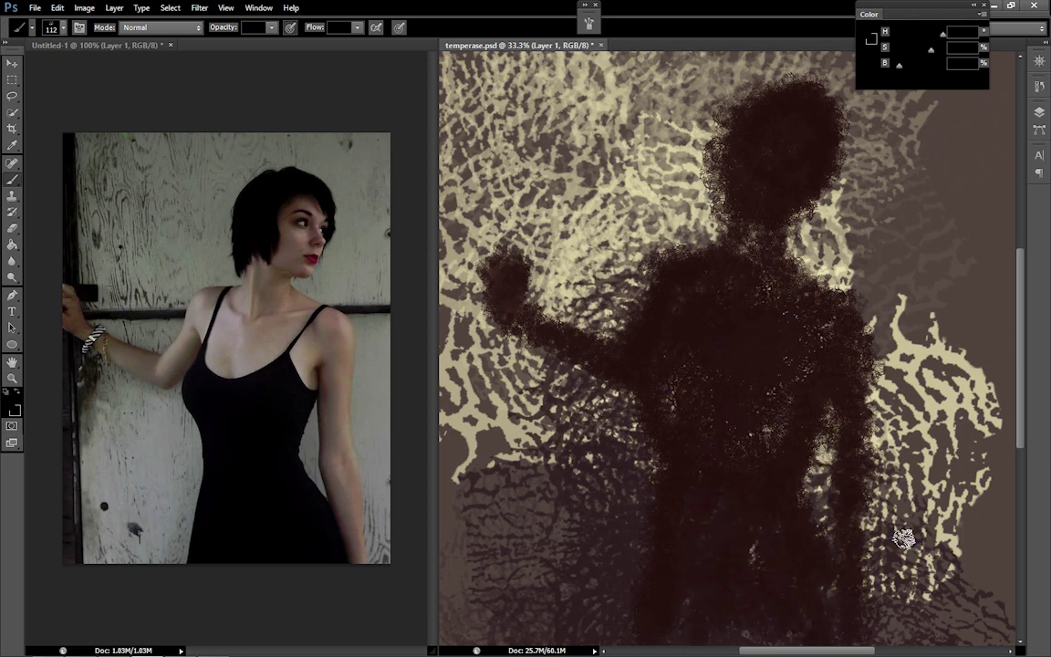
mouse_move(662, 345)
left_mouse_down()
mouse_move(756, 259)
mouse_move(783, 215)
left_mouse_up()
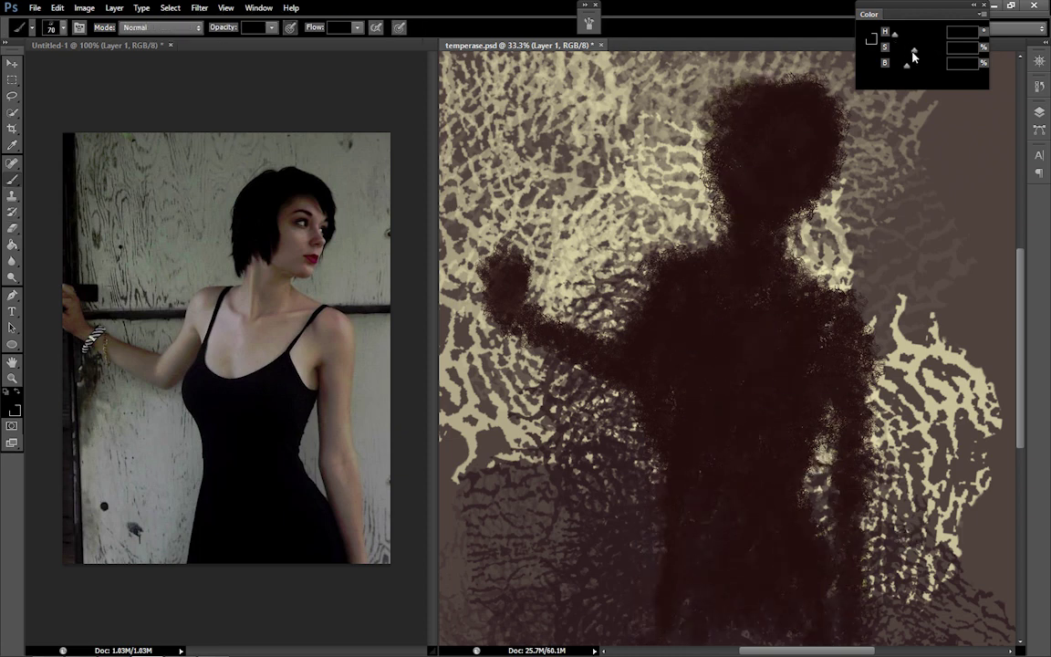
left_click_drag(914, 57, 920, 66)
mouse_move(776, 137)
left_mouse_down()
mouse_move(833, 287)
mouse_move(688, 266)
mouse_move(626, 364)
mouse_move(819, 287)
mouse_move(871, 638)
mouse_move(891, 399)
left_mouse_up()
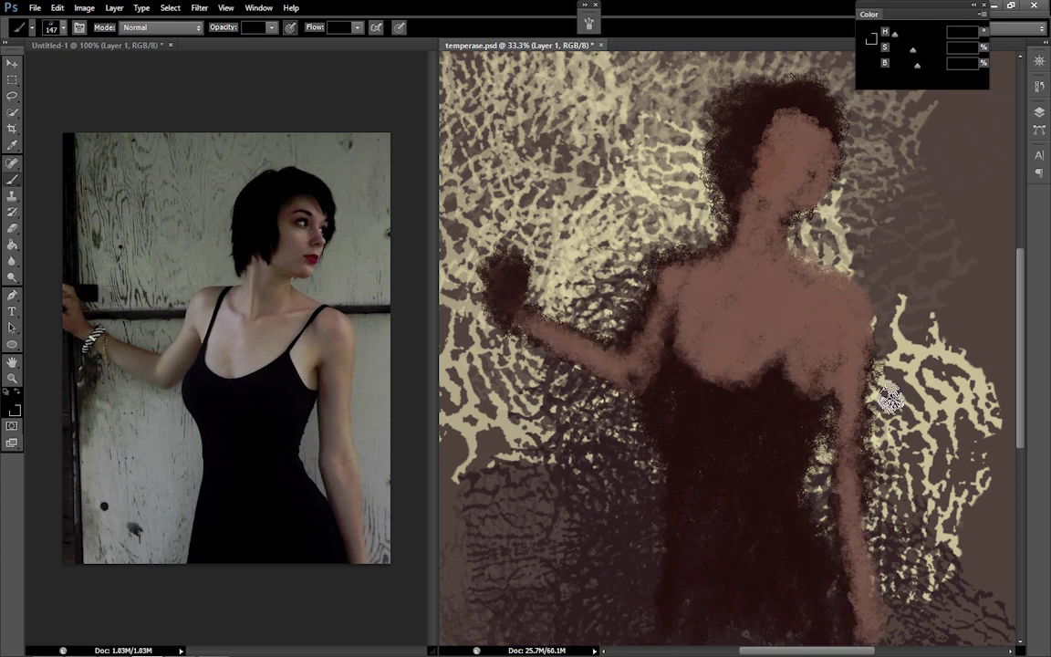
Repaint the hair, raised hand and arm, and add skin tone down the right arm
left_click_drag(721, 109, 730, 159)
left_click_drag(693, 83, 639, 173)
left_click_drag(457, 246, 556, 338)
key("e")
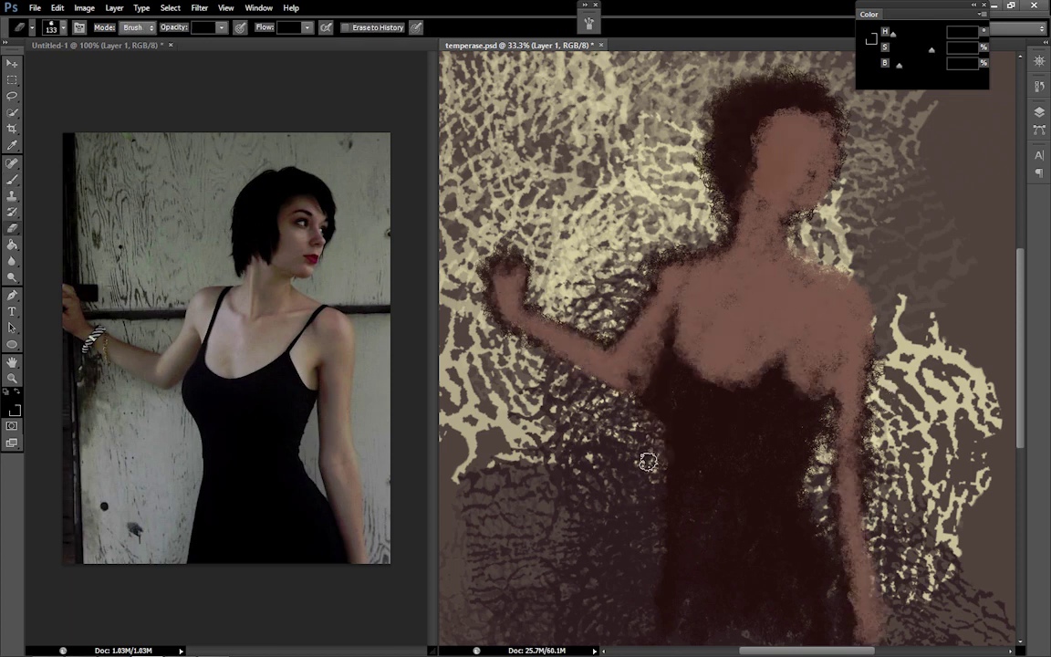
key("b")
left_click_drag(838, 628, 862, 603)
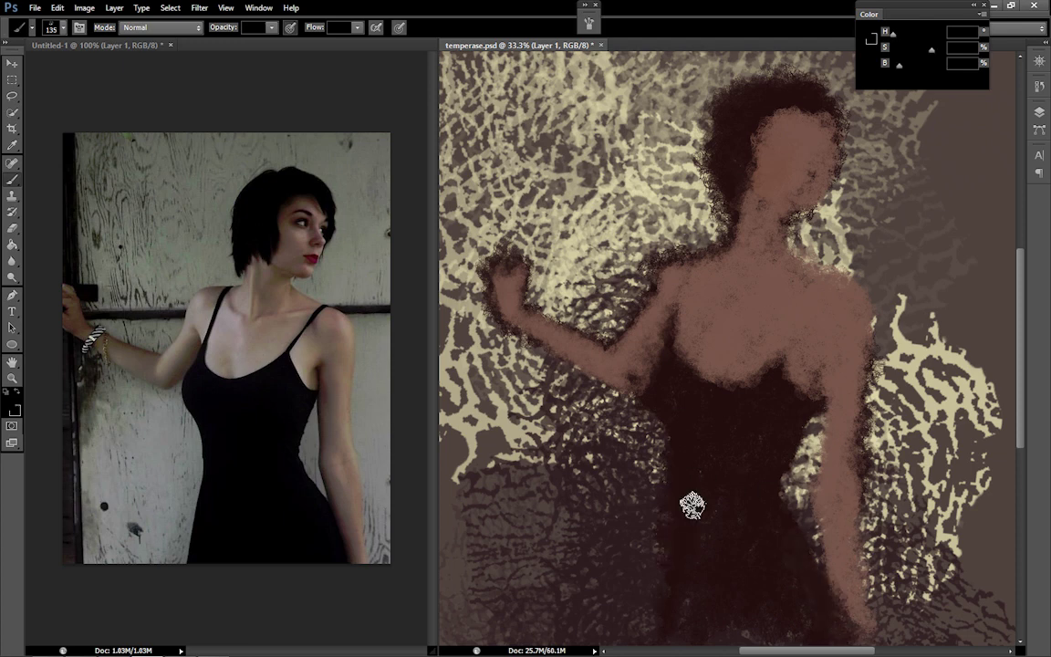
left_click_drag(790, 206, 833, 106)
Shade around the eyes and smooth the neck, shoulder, outstretched arm and hand in skin tone
key("bracketleft")
key("bracketleft")
left_click_drag(731, 137, 810, 217)
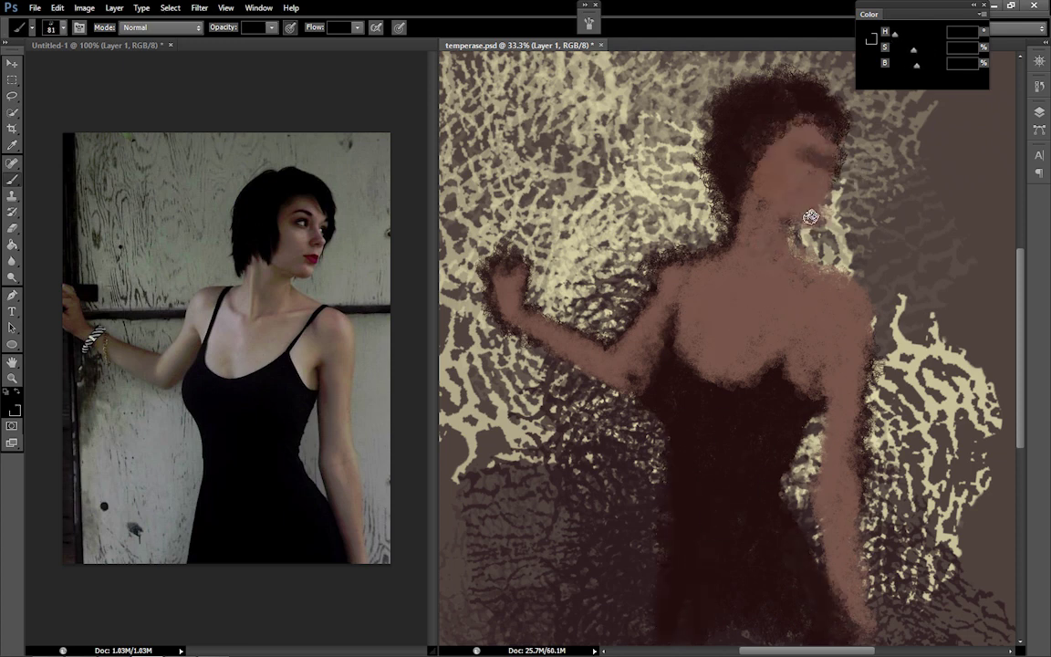
key("bracketright")
left_click_drag(746, 263, 837, 305)
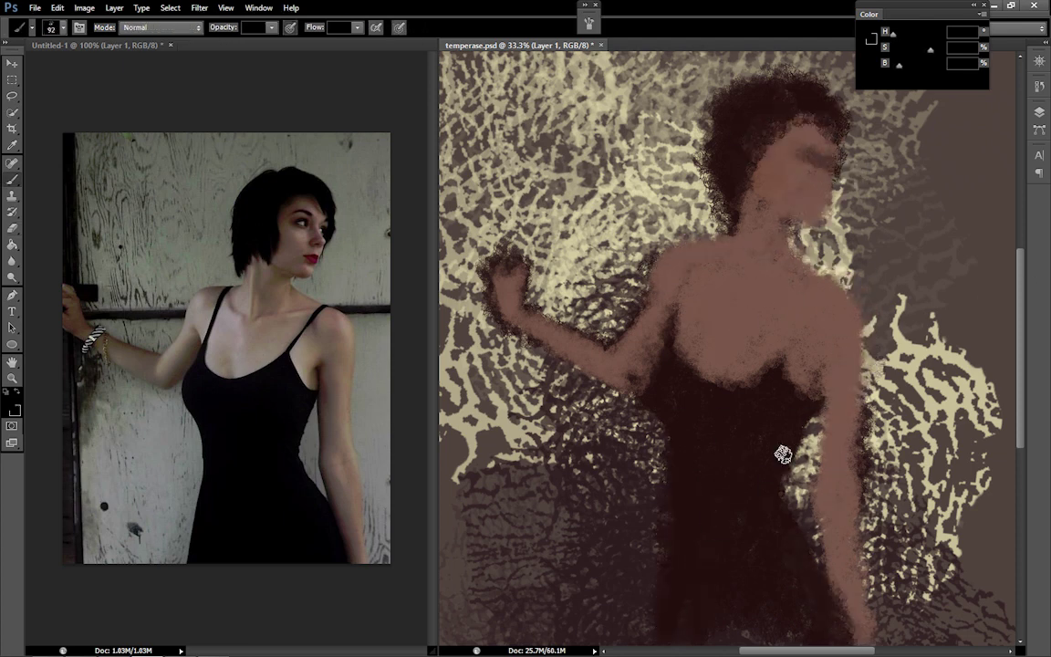
left_click_drag(682, 384, 604, 360)
key("bracketleft")
key("bracketleft")
left_click_drag(602, 315, 557, 264)
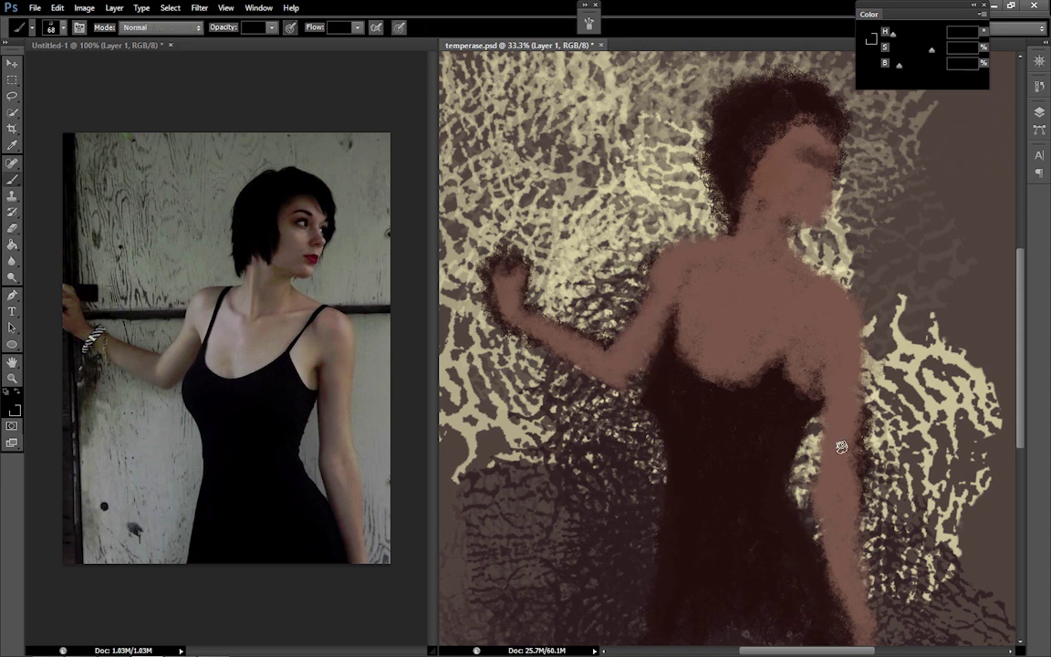
Paint a dark dress strap, darken the eyes, add fingers, and shape hair beside the neck
left_click_drag(814, 276, 803, 372)
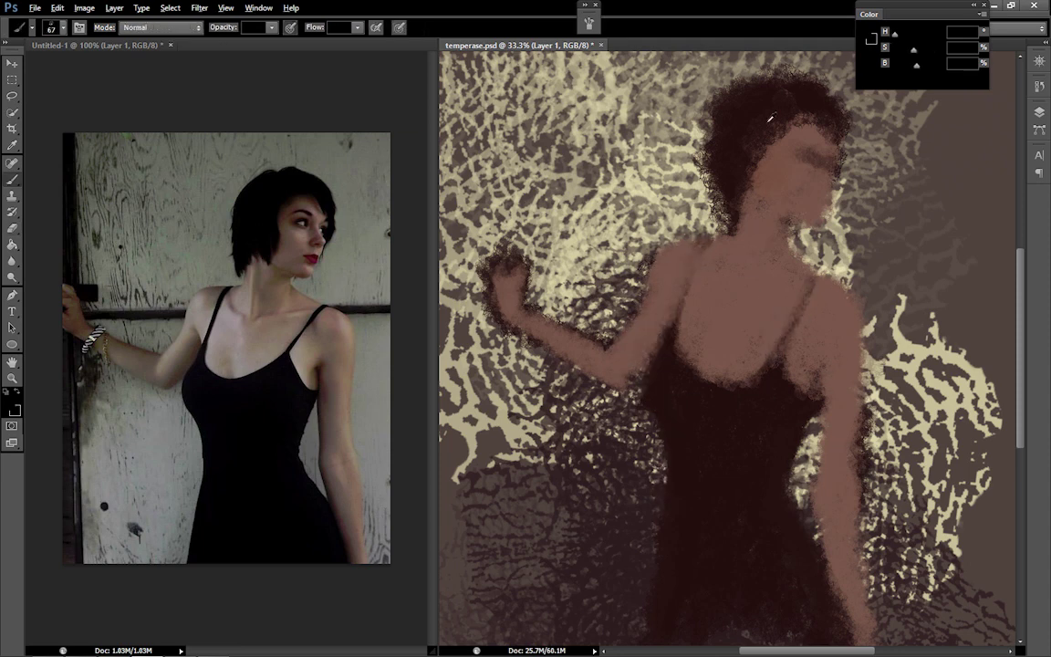
left_click_drag(769, 116, 803, 157)
key("bracketleft")
key("bracketleft")
key("bracketleft")
left_click_drag(493, 242, 614, 376)
key("bracketright")
key("bracketright")
key("bracketright")
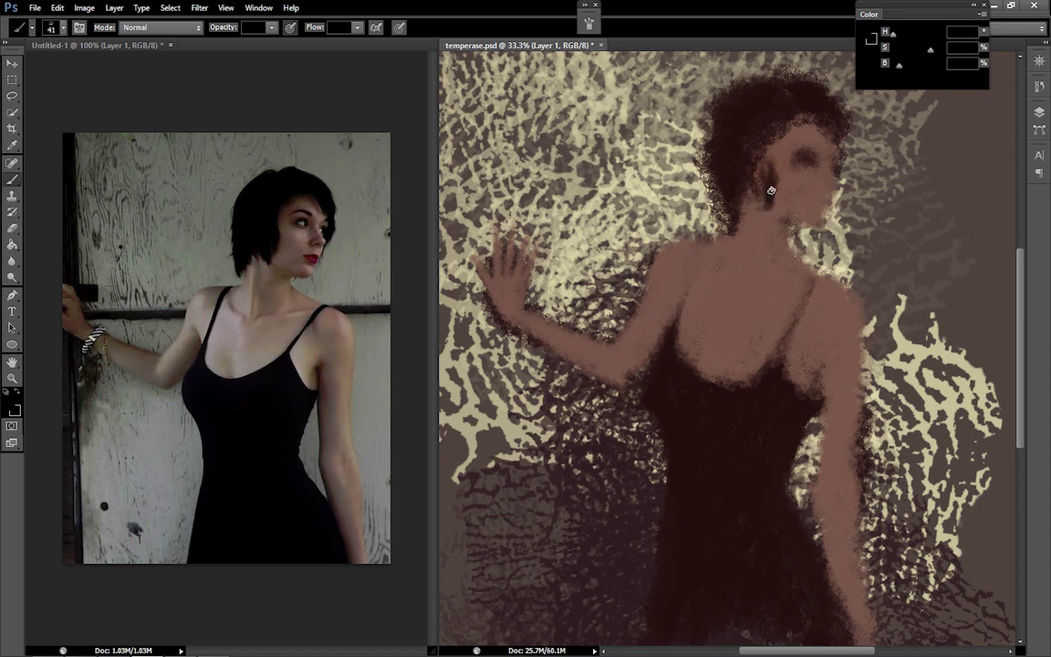
left_click_drag(763, 196, 751, 146)
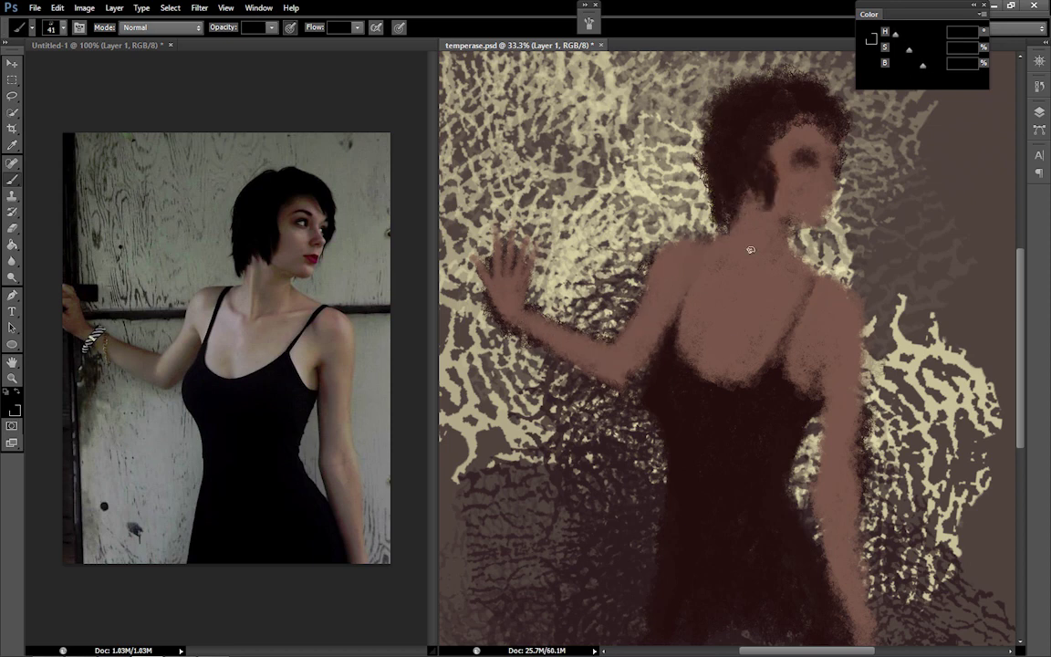
key("bracketright")
left_click_drag(750, 249, 774, 188)
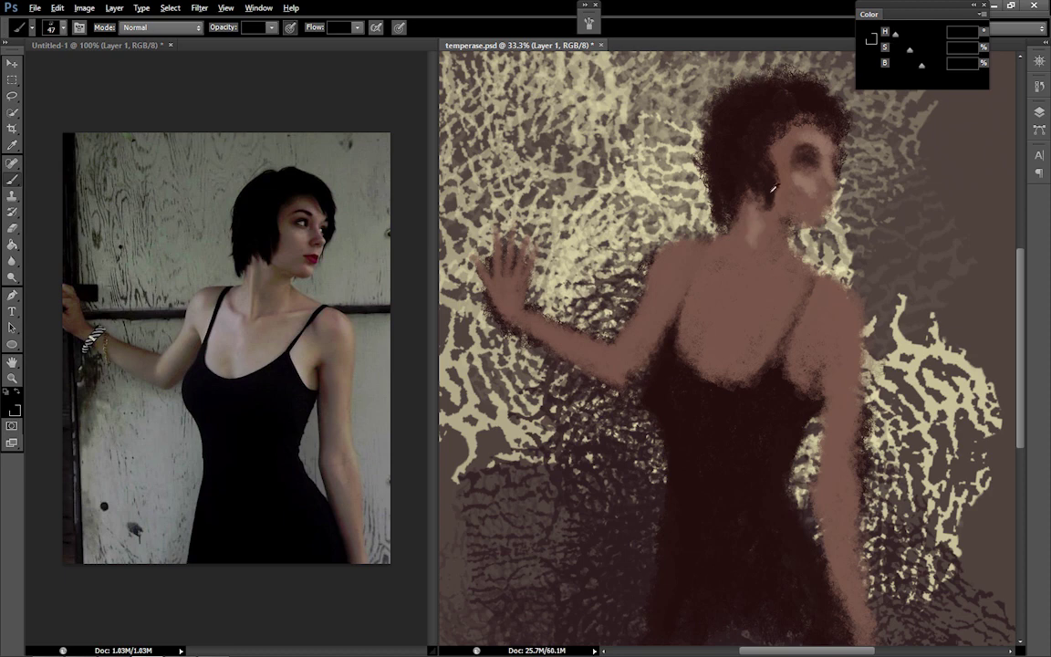
Add pale light to the chest, shoulder and upper arm, and reshape the raised hand's fingers
key("bracketright")
key("bracketright")
key("bracketright")
left_click_drag(703, 301, 793, 311)
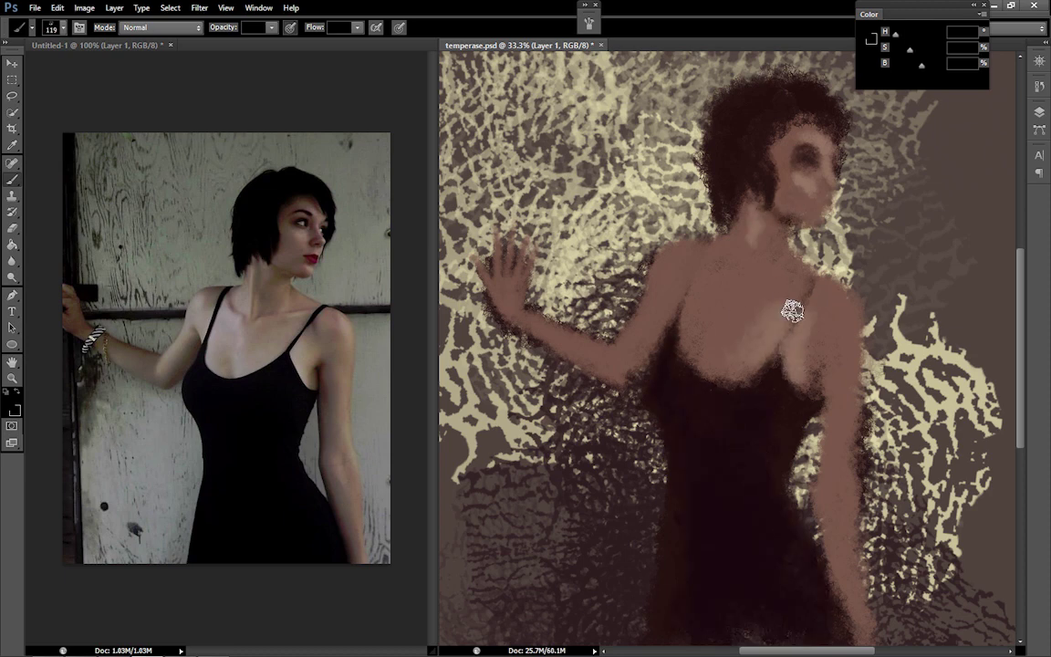
mouse_move(621, 319)
left_mouse_down()
mouse_move(693, 280)
mouse_move(643, 260)
left_mouse_up()
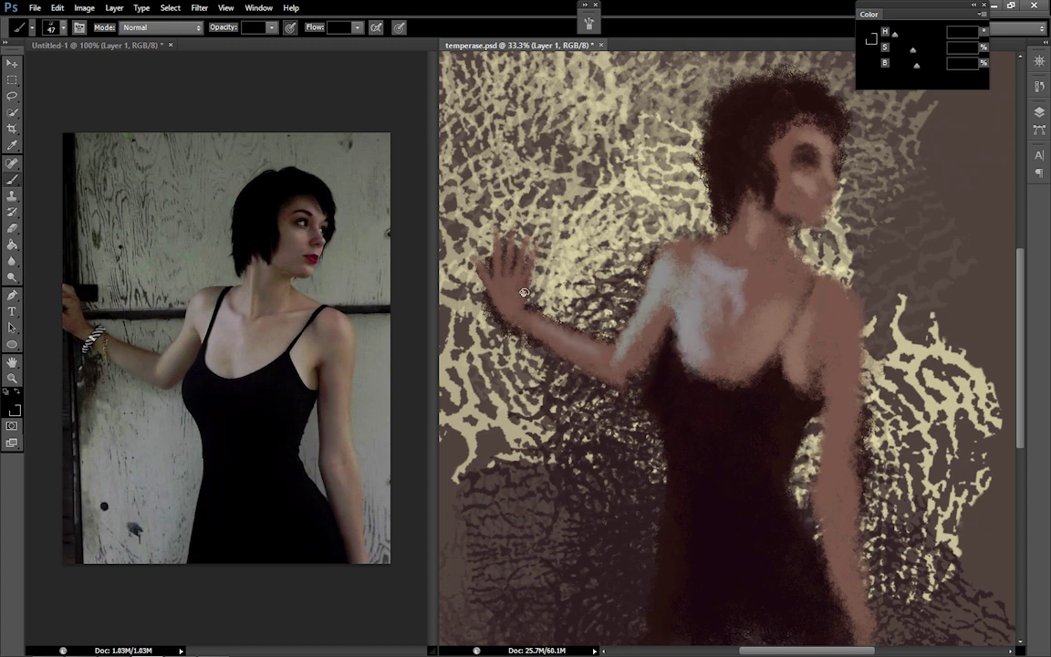
mouse_move(512, 242)
left_mouse_down()
mouse_move(526, 309)
mouse_move(556, 346)
left_mouse_up()
left_click_drag(669, 493, 721, 498)
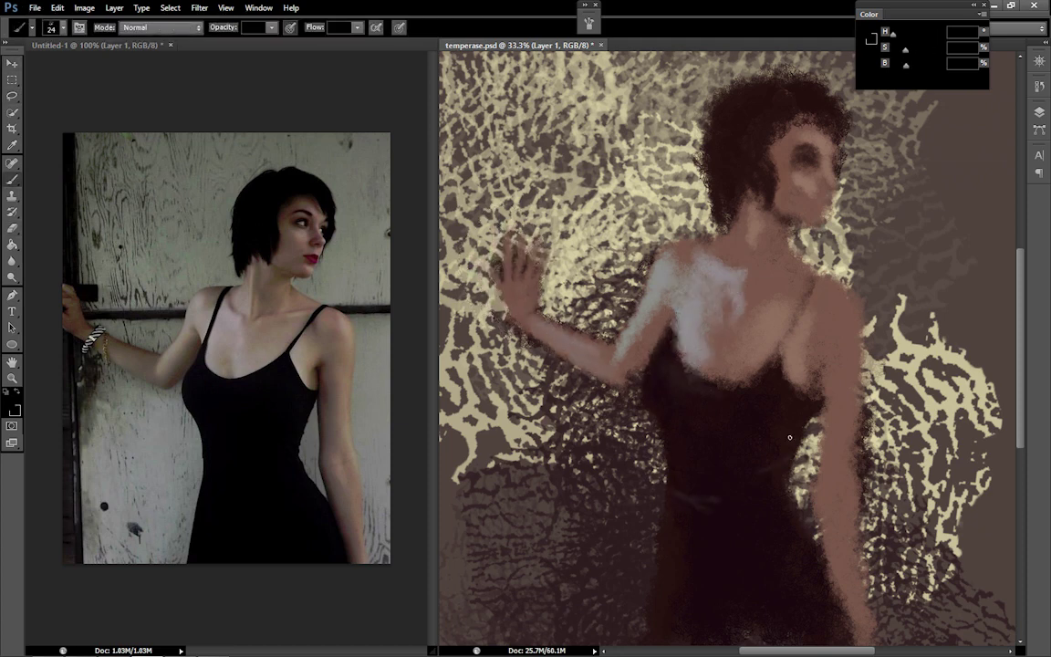
right_click(605, 302)
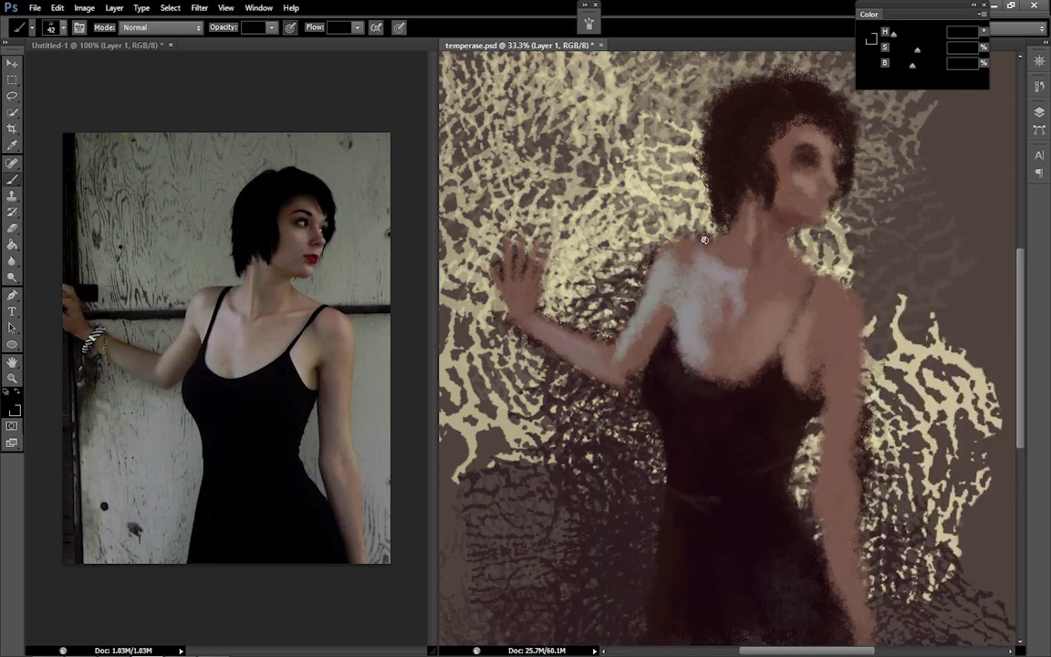
left_click_drag(734, 239, 692, 262)
left_click_drag(810, 297, 850, 448)
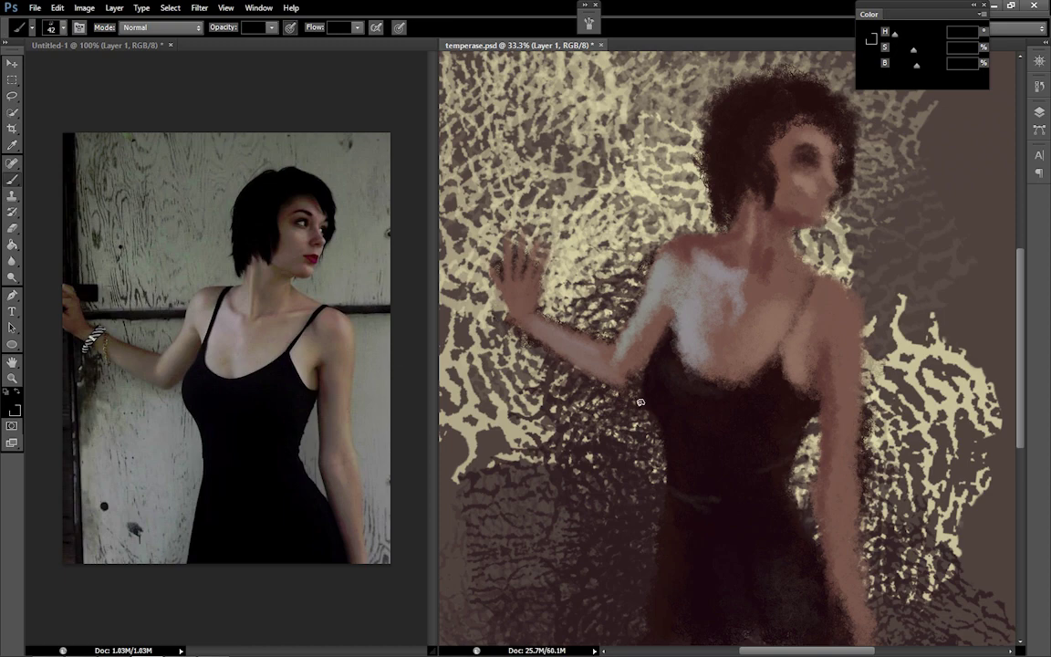
Zoom in closer on the face with a smaller brush size
key("ctrl+plus")
right_click(544, 221)
left_click_drag(639, 258, 629, 258)
key("Return")
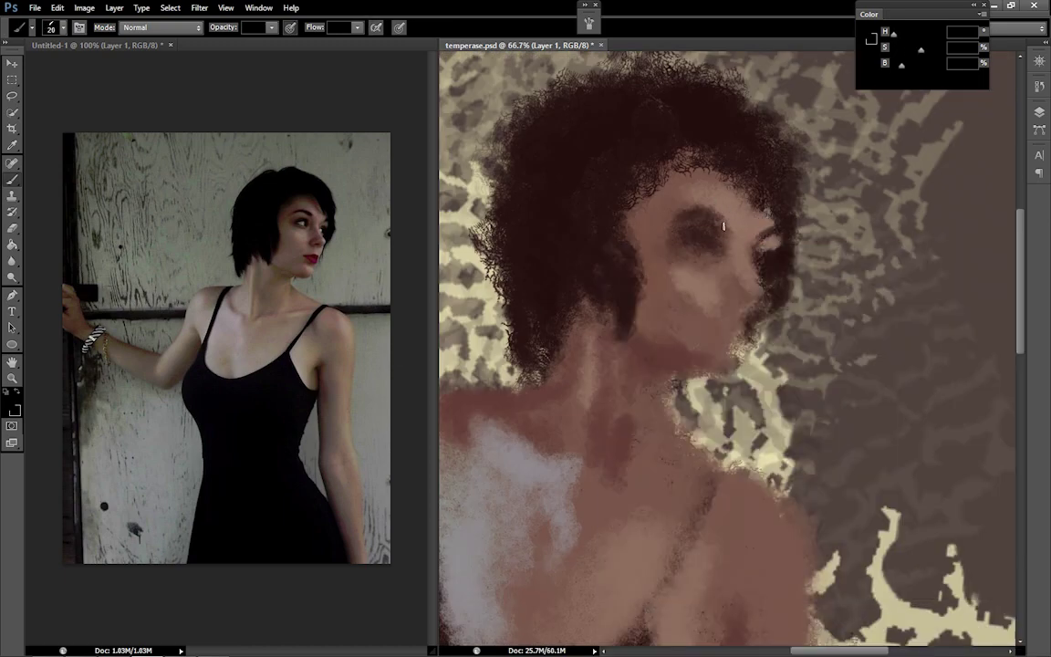
Darken the eye socket and forehead hair, and add a reddish blush to the cheek
left_click_drag(706, 246, 680, 245)
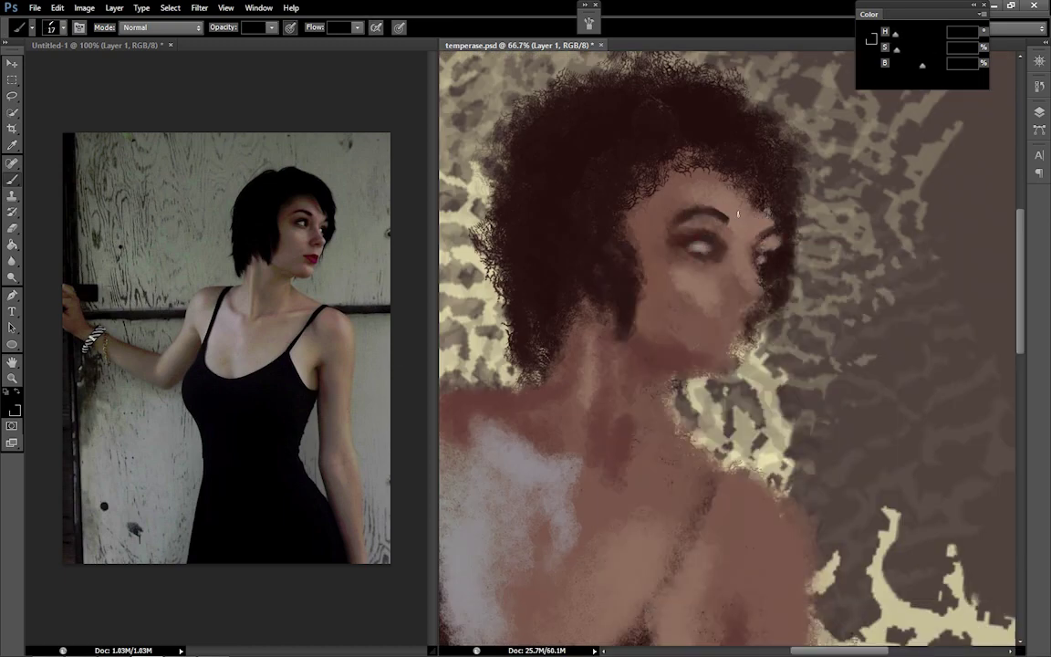
mouse_move(737, 213)
left_mouse_down()
mouse_move(584, 173)
mouse_move(666, 160)
left_mouse_up()
key("v")
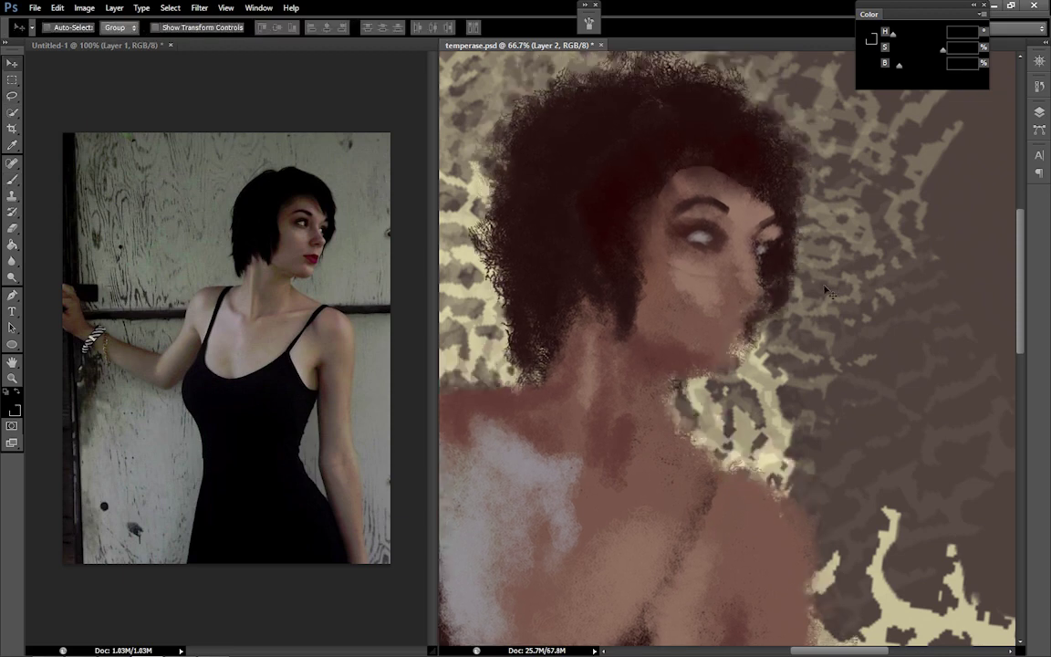
key("b")
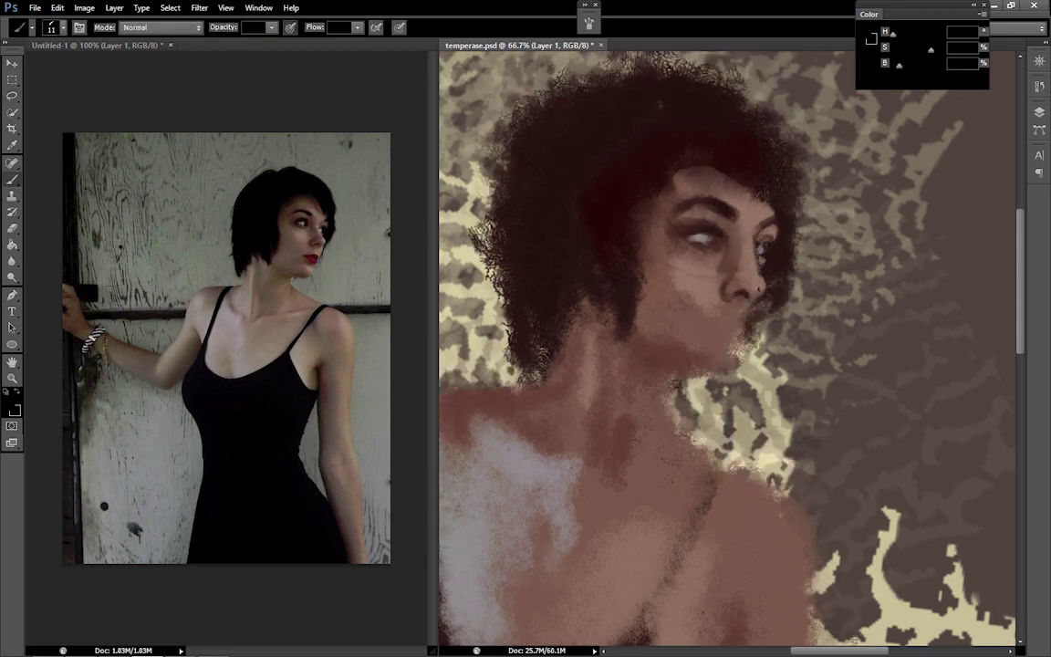
left_click_drag(666, 273, 639, 298)
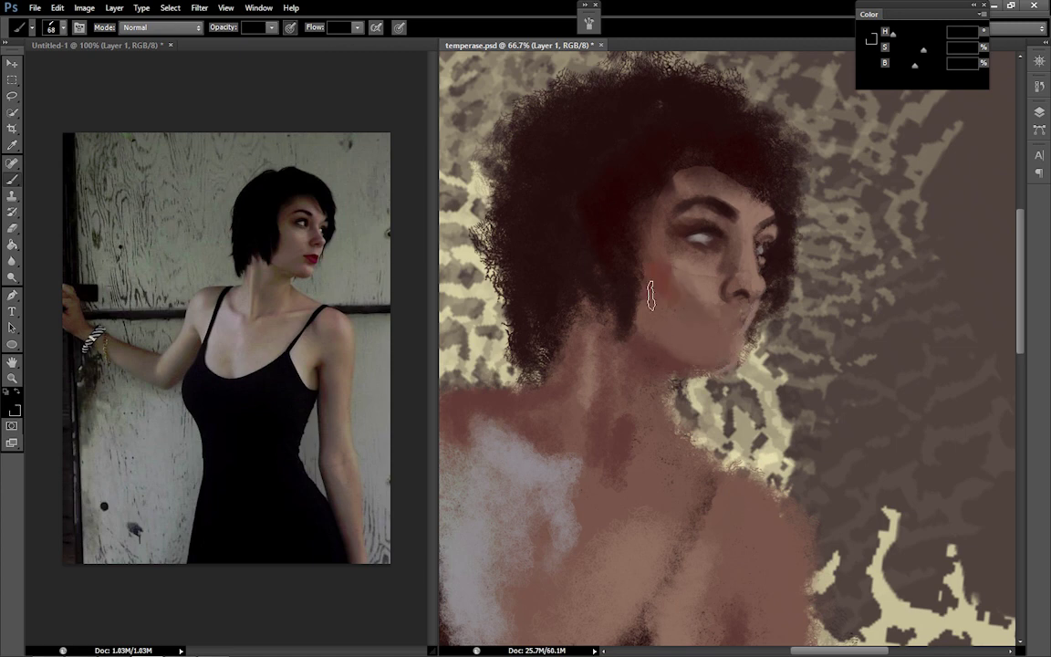
Paint the lips deep purple-magenta with a smaller brush, sampling nearby face colours
key("bracketleft")
key("bracketleft")
key("bracketleft")
left_click(716, 327, "alt")
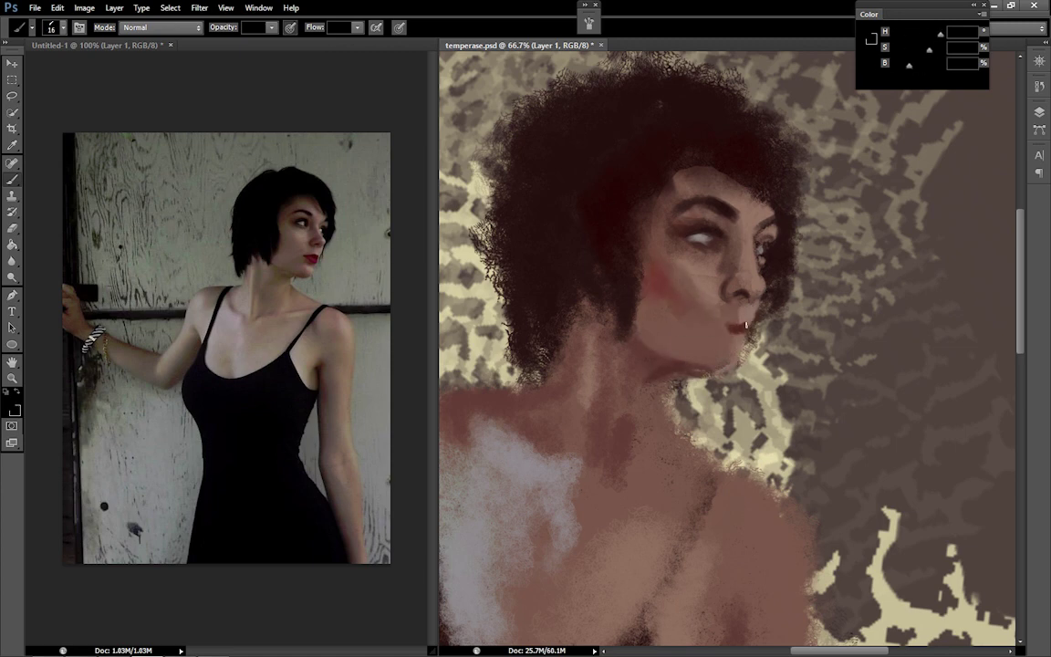
left_click_drag(746, 326, 708, 336)
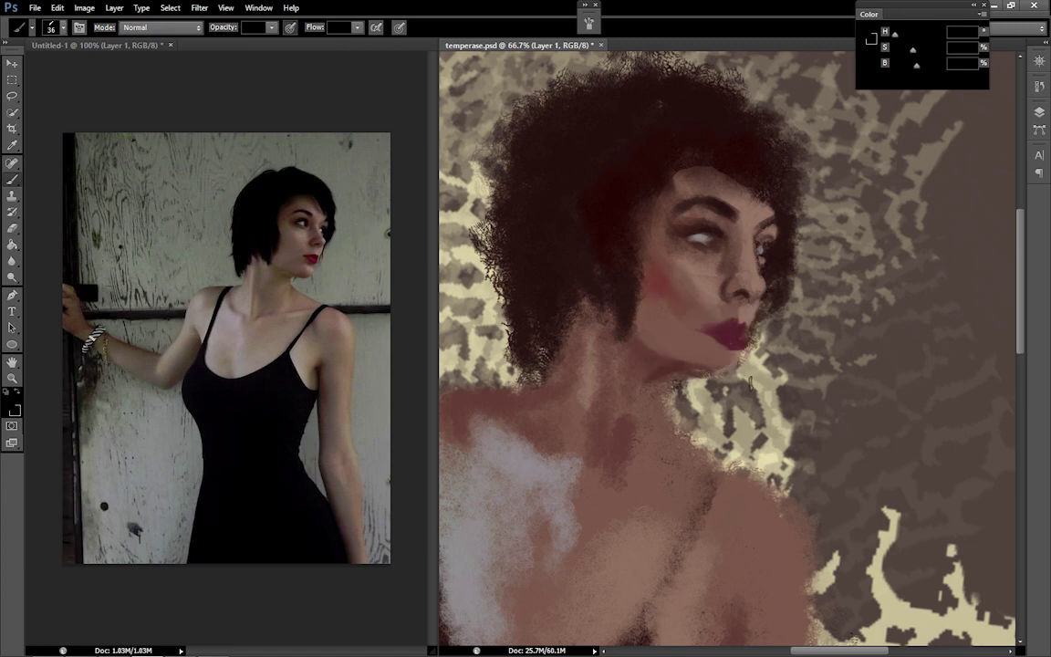
key("bracketleft")
key("bracketleft")
left_click(698, 344, "alt")
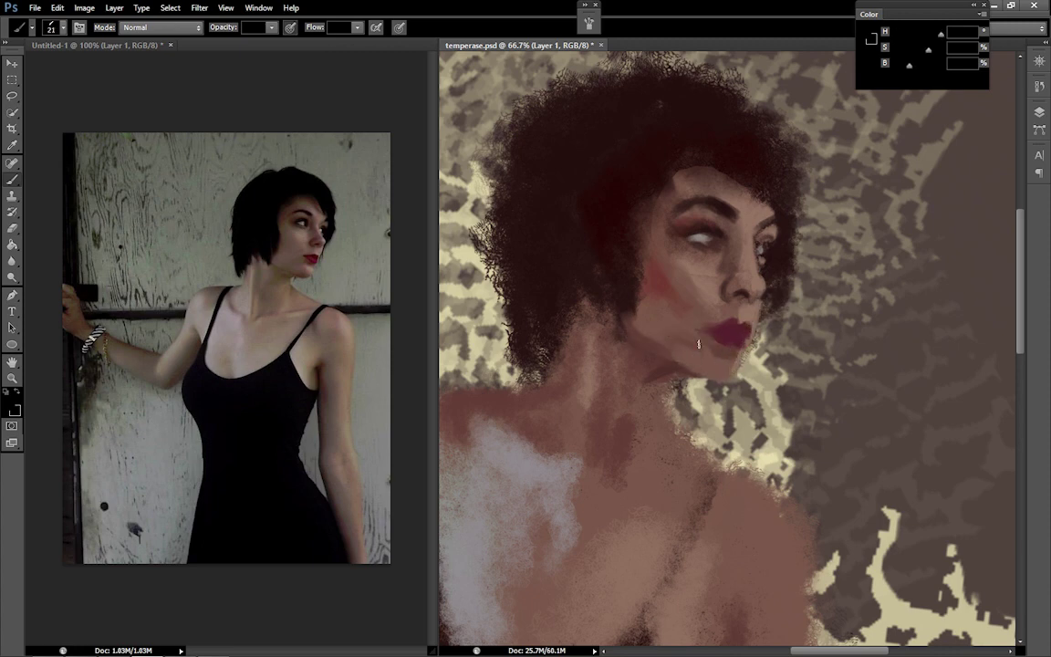
key("bracketright")
left_click(725, 363, "alt")
Erase the curly outer hair into a smoother edge and flip painting and reference horizontally
key("e")
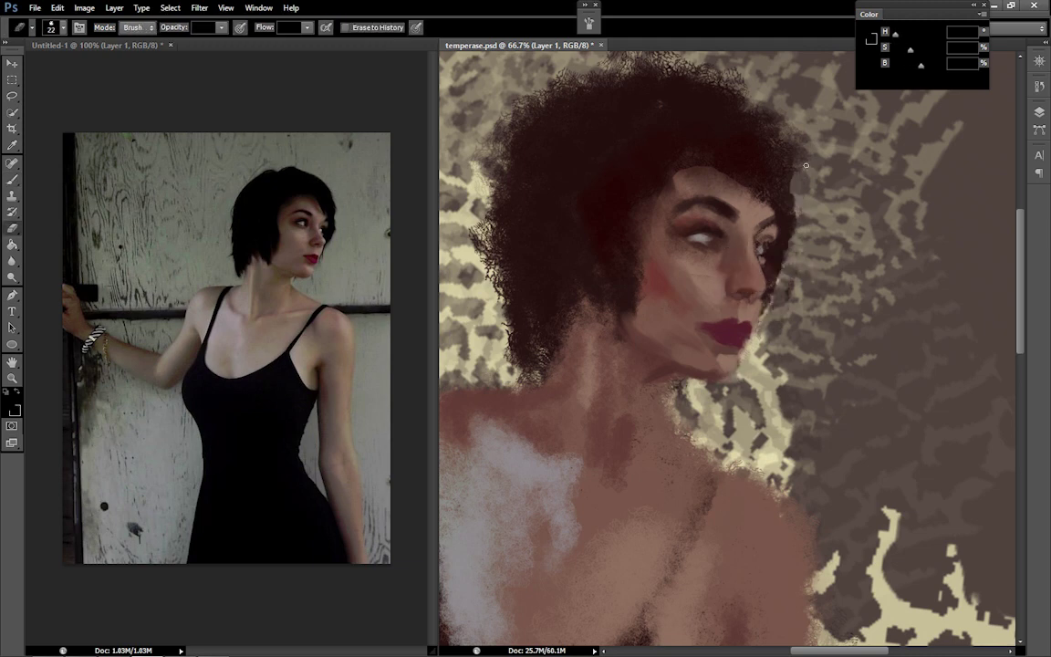
left_click_drag(548, 63, 483, 137)
left_click_drag(493, 91, 511, 347)
key("b")
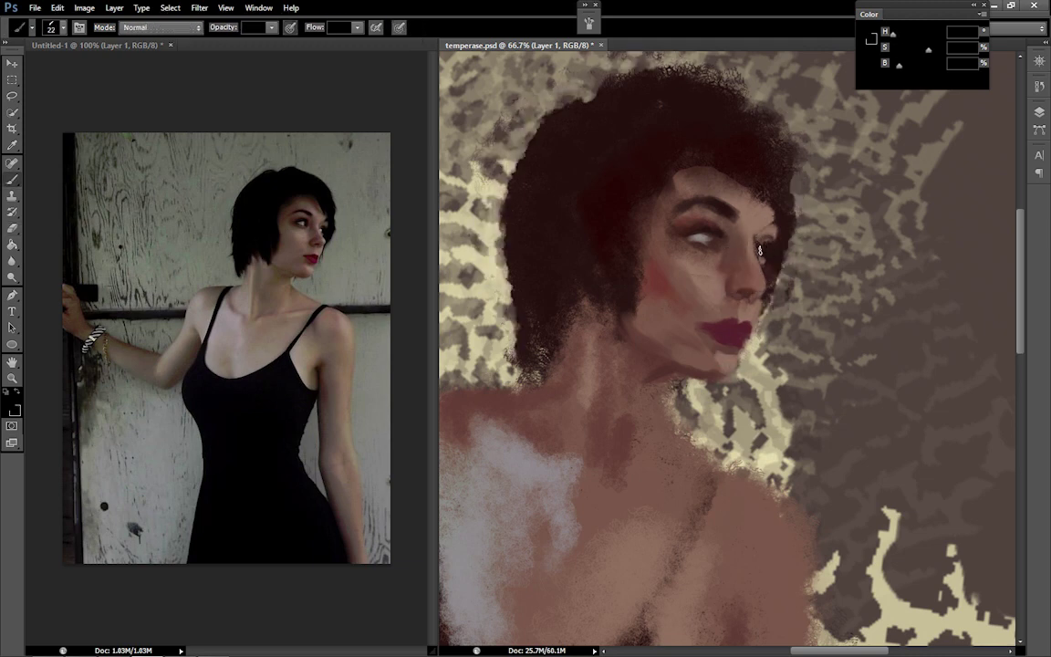
key("F2")
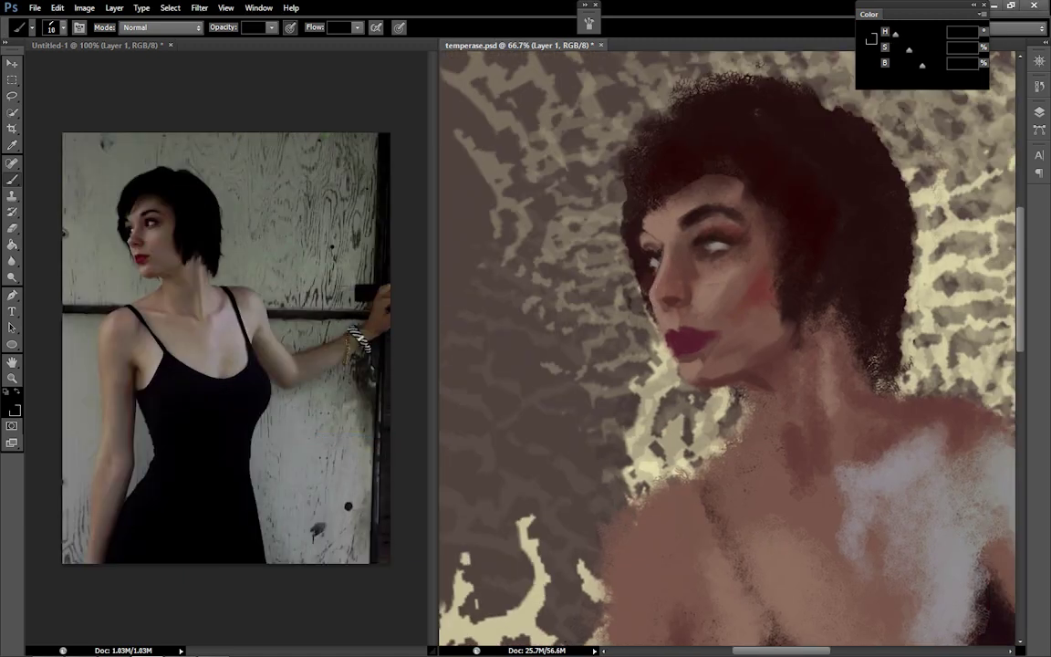
Sample a lighter tone and lighten the area around the eye
left_click(680, 350, "alt")
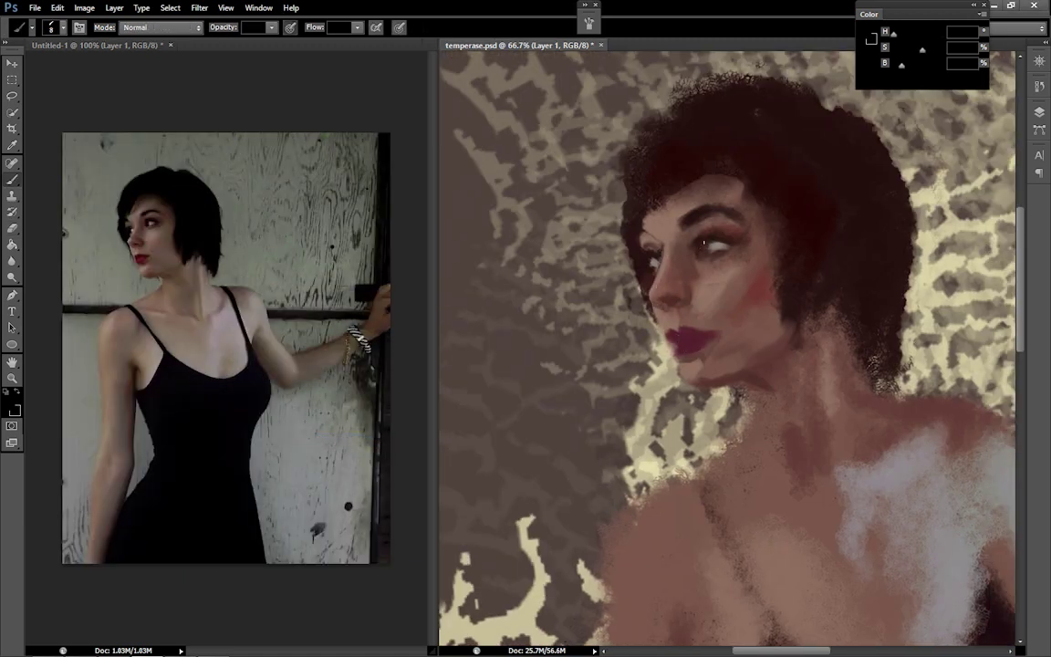
left_click(741, 237, "alt")
left_click_drag(726, 239, 717, 301)
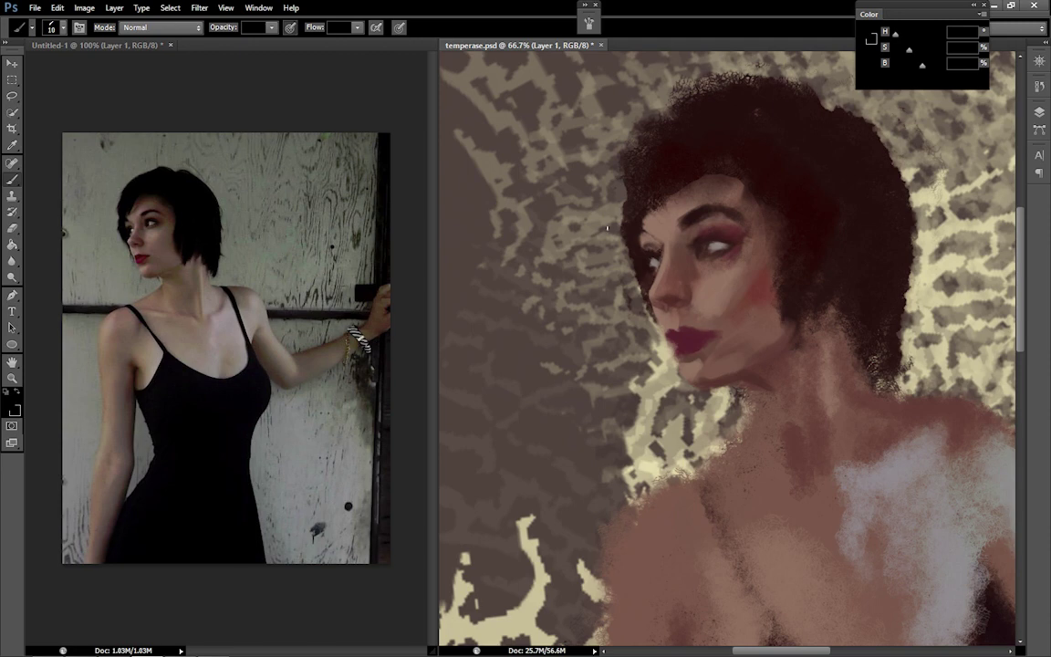
Choose a different hair brush preset from the brush presets
right_click(779, 213)
double_click(694, 514)
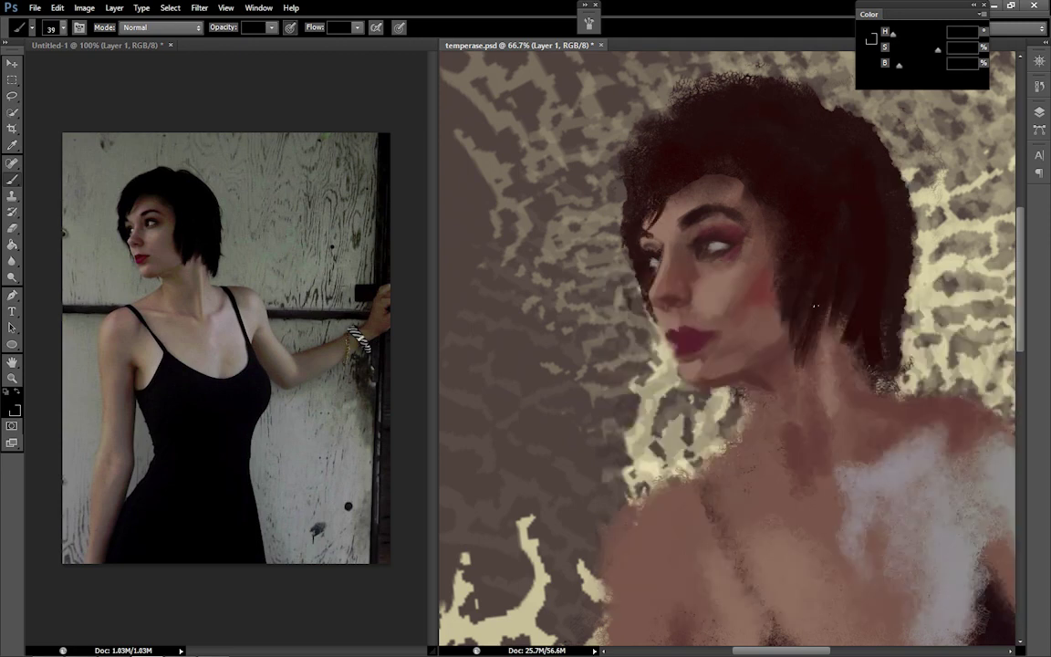
right_click(830, 322)
double_click(899, 378)
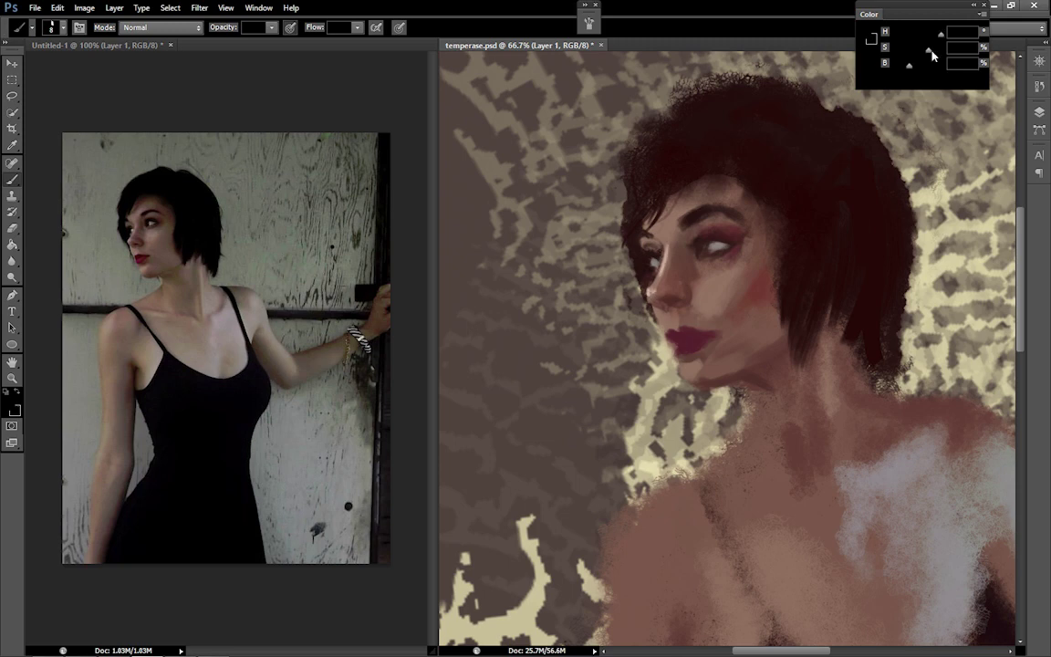
Zoom the painting to 100% and add a white catchlight to the eye
key("ctrl+plus")
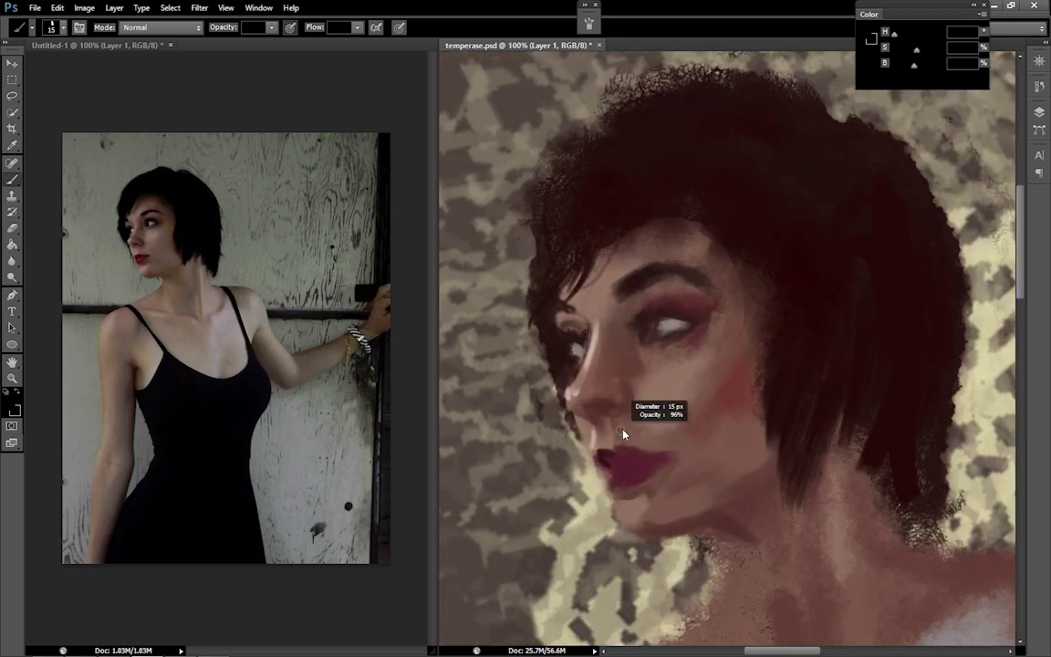
scroll(167, 197, "up", 1)
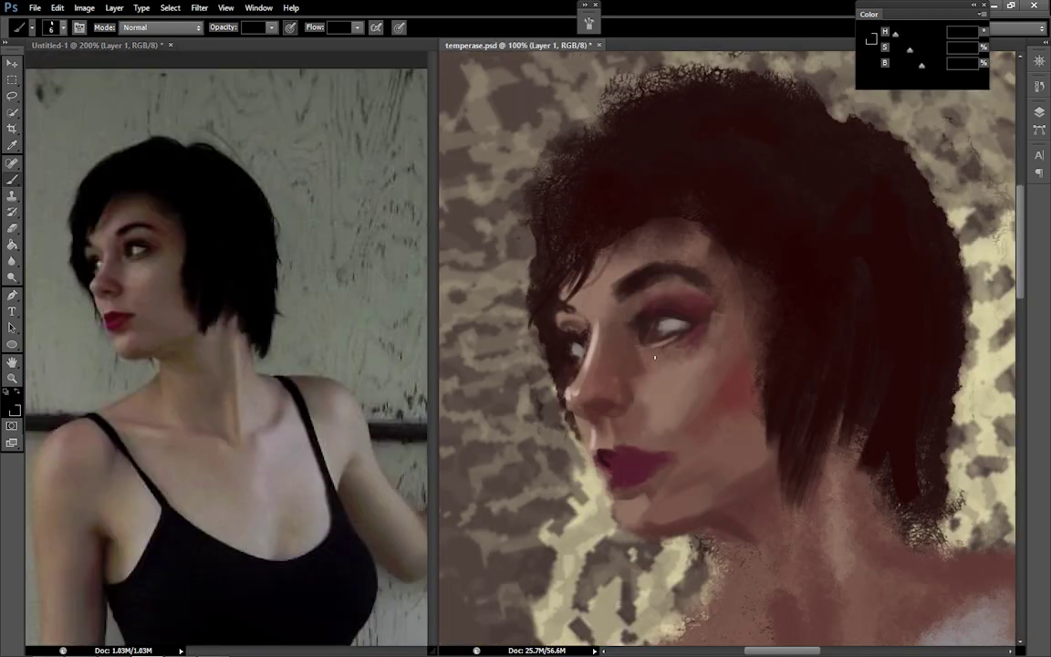
left_click(659, 382, "alt")
key("bracketright")
key("bracketright")
key("bracketright")
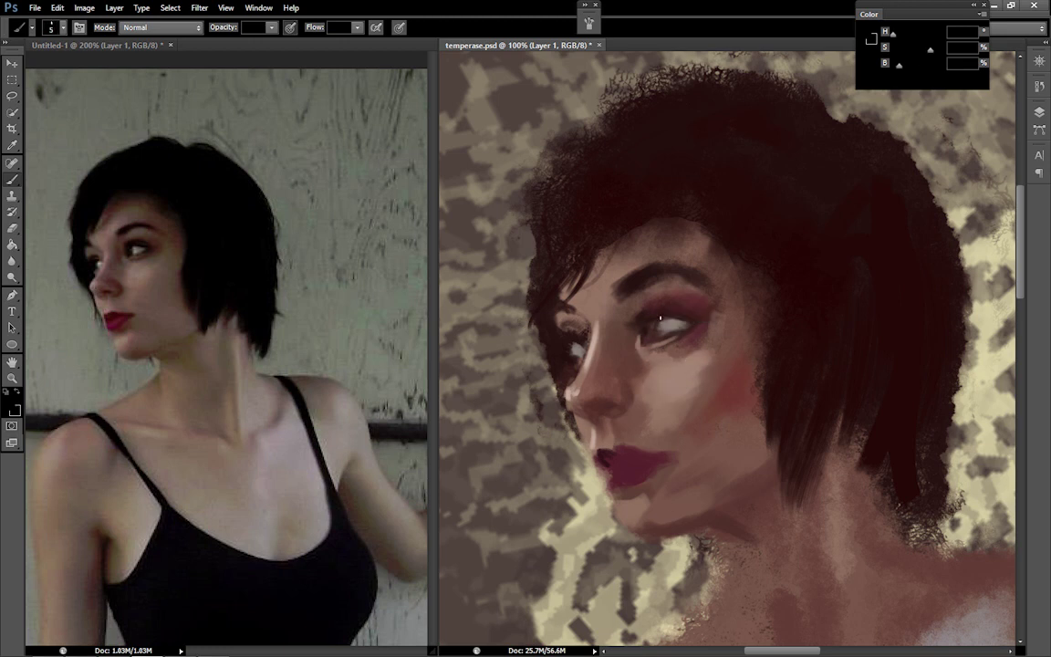
scroll(660, 318, "up", 1)
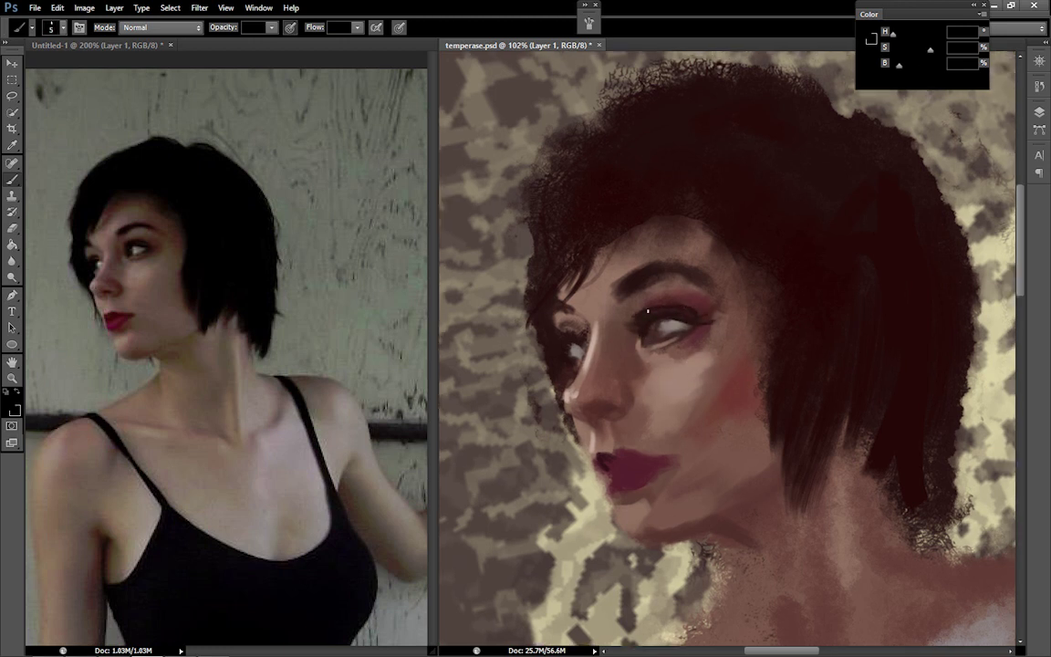
left_click(652, 327)
Resize the brush and sample skin tones below the nose, on the chin and lip for detailing
right_click(695, 530, "alt")
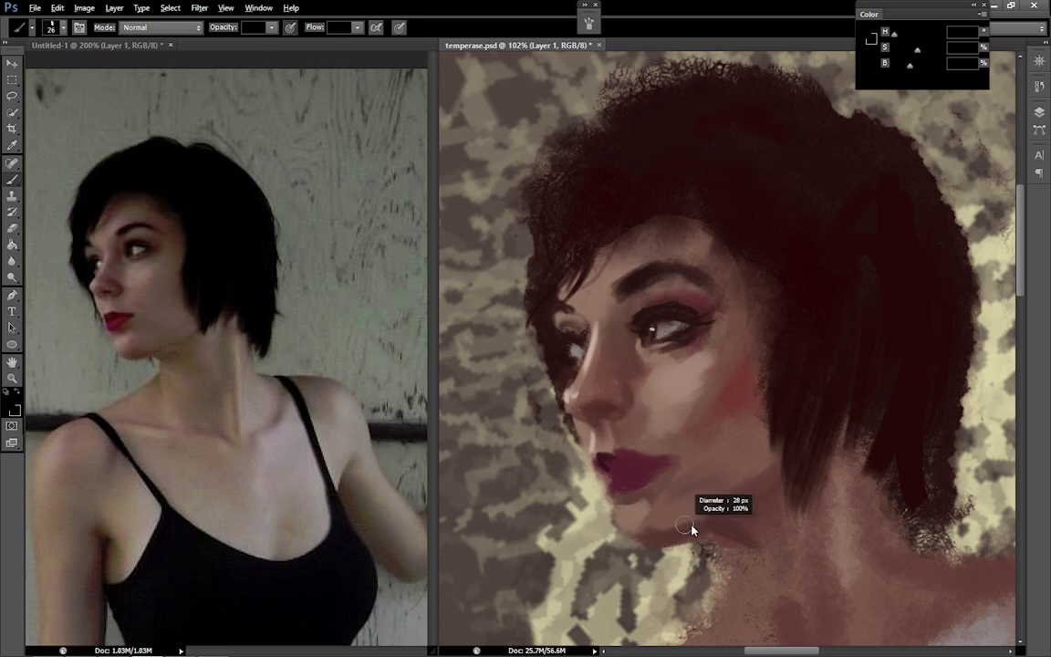
right_click(630, 334, "alt")
right_click(593, 336, "alt")
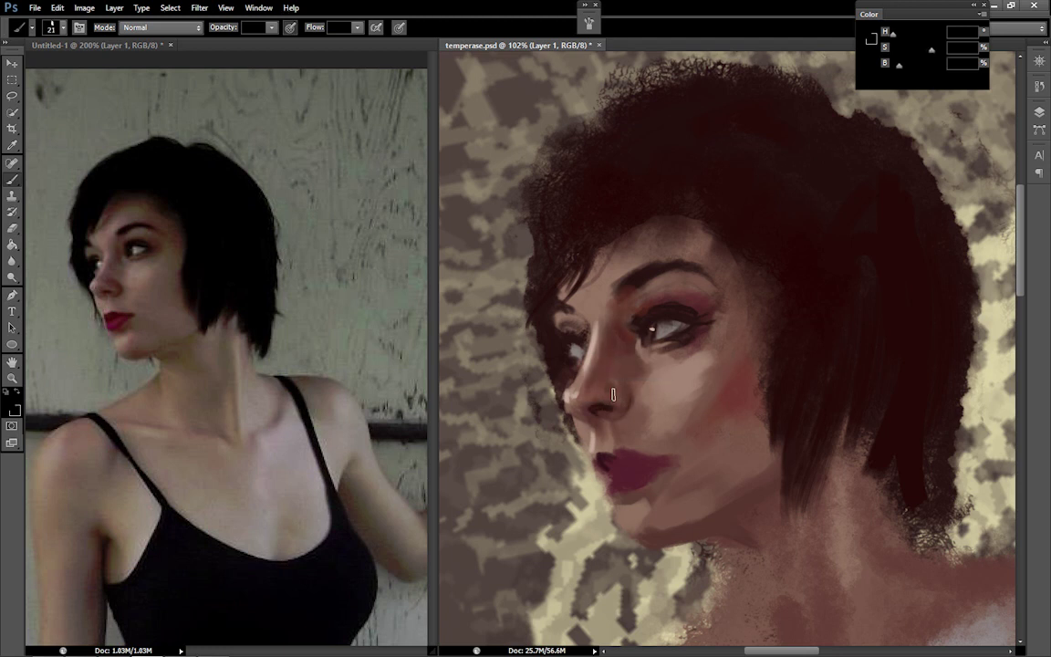
left_click(624, 421, "alt")
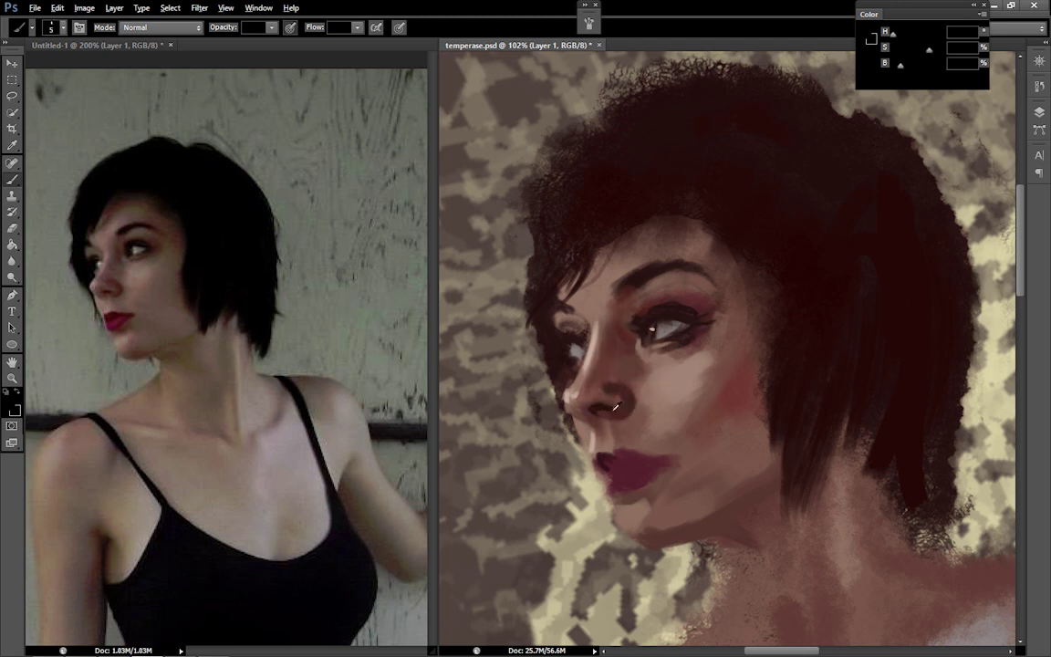
left_click(620, 395, "alt")
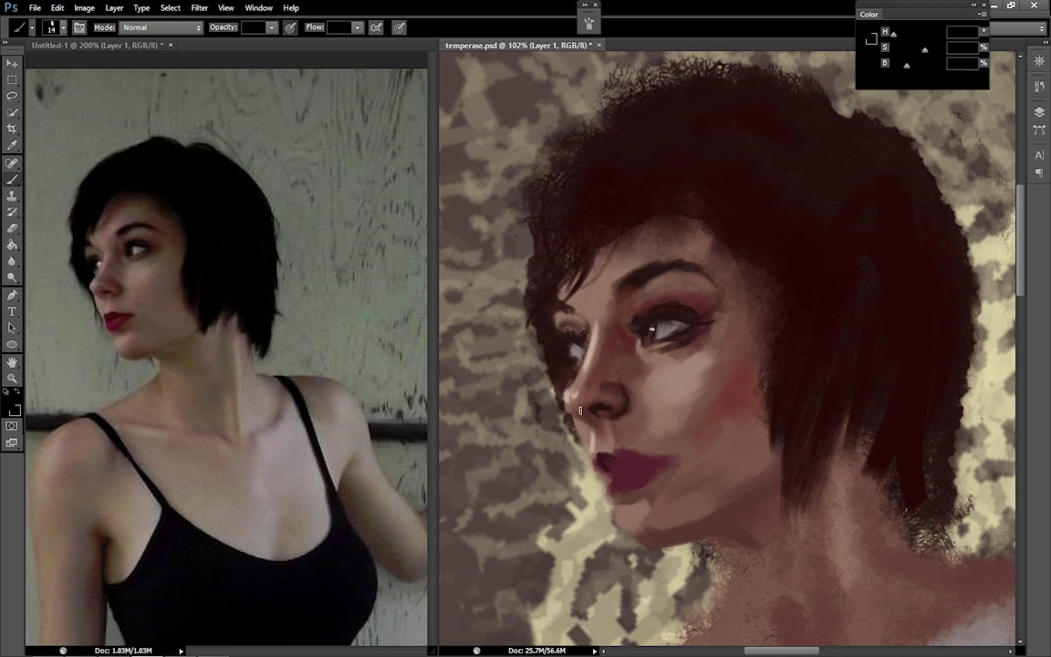
left_click(614, 496, "alt")
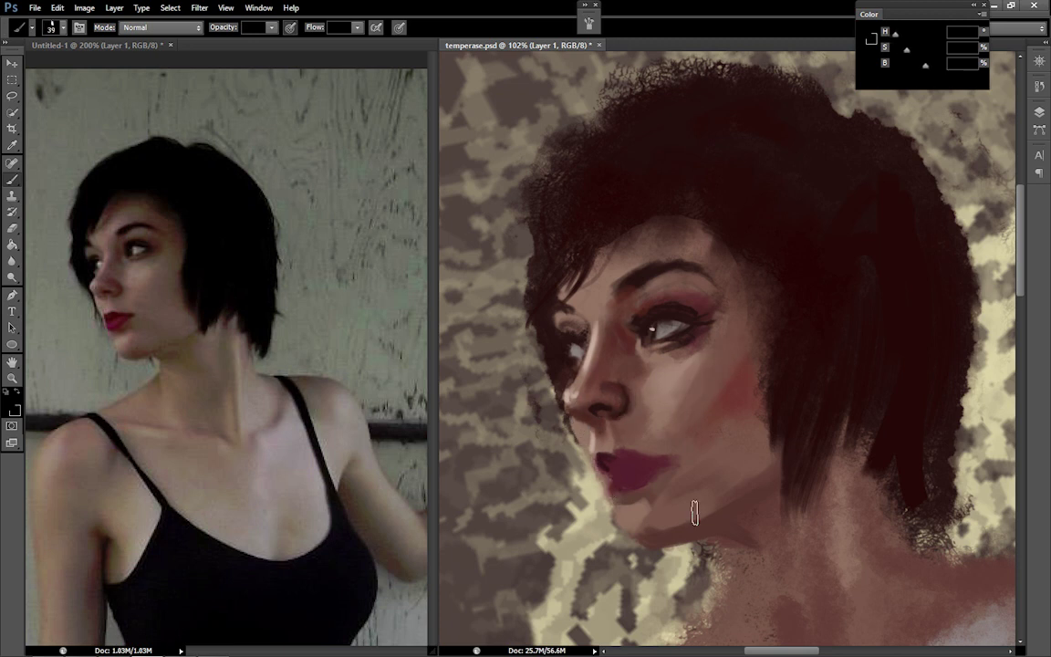
left_click(650, 491, "alt")
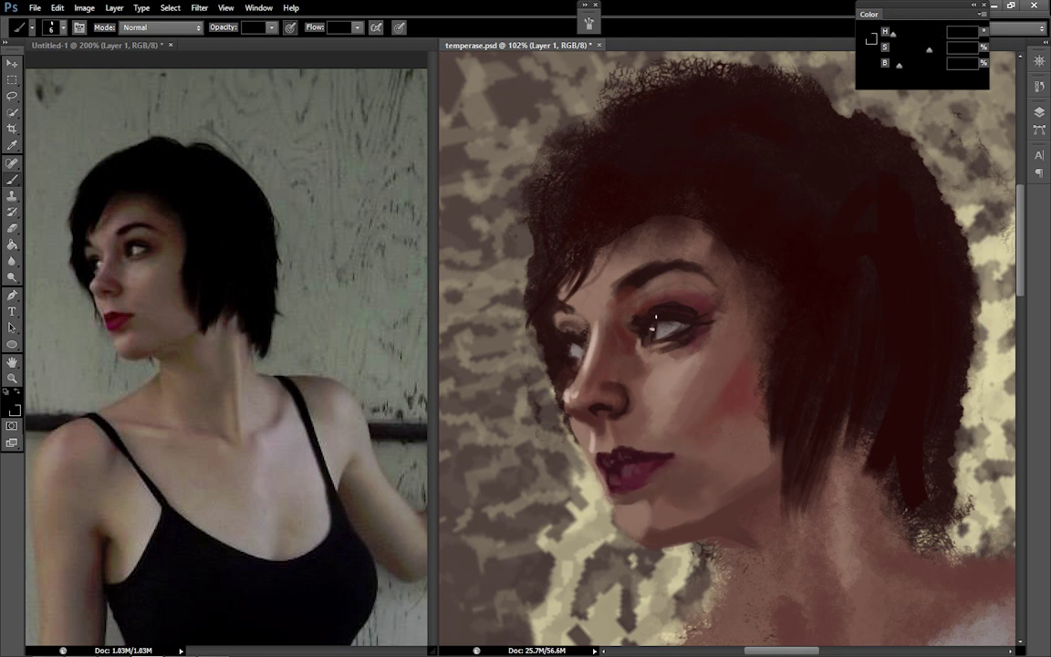
Sample tones around the nose and eye, then enlarge the brush for broad fringe strokes
left_click(650, 418, "alt")
left_click(566, 348, "alt")
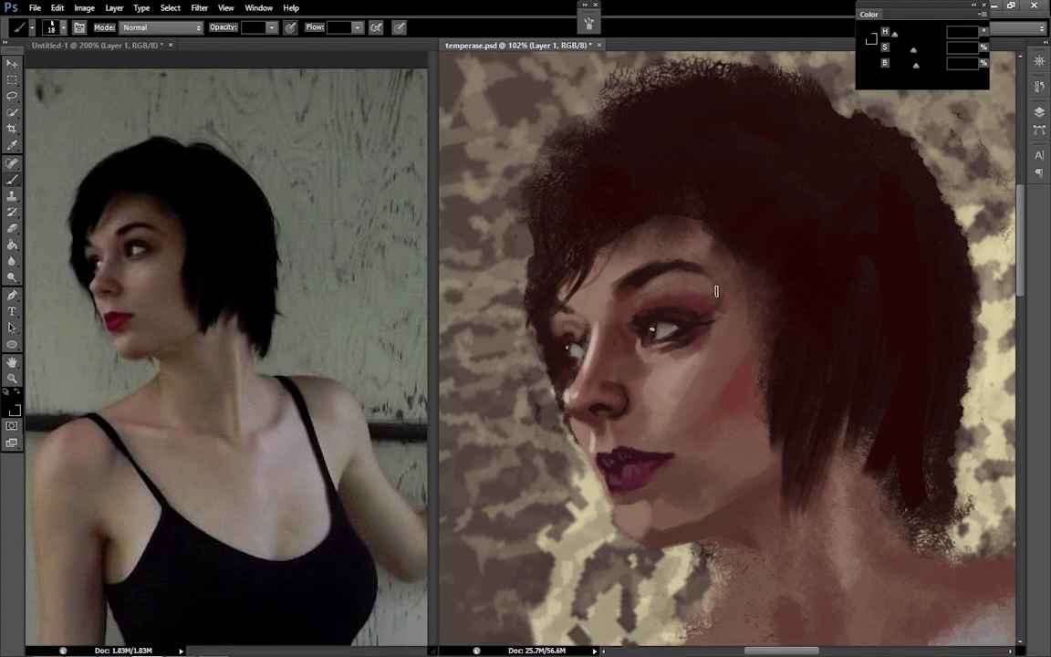
left_click(659, 317, "alt")
left_click(648, 274, "alt")
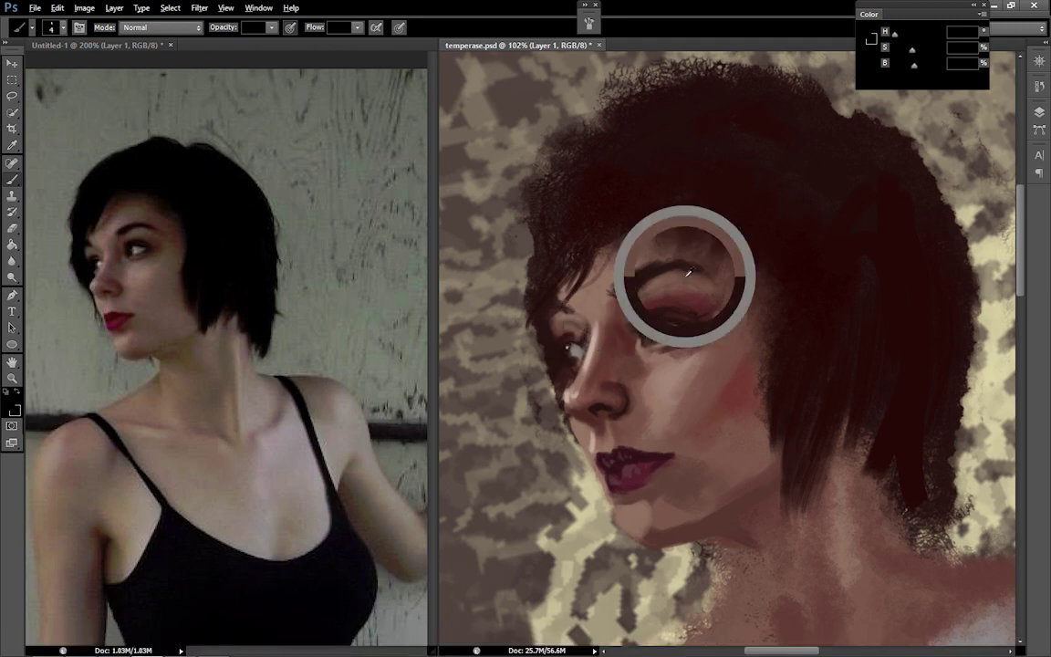
left_click(670, 356, "alt")
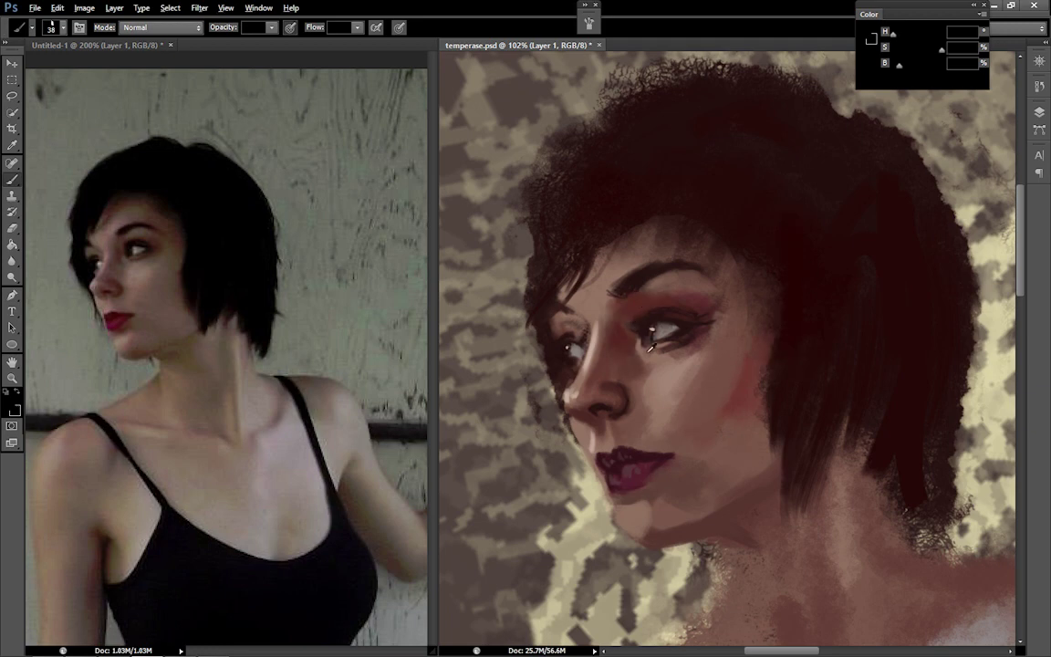
right_click(540, 159)
mouse_move(587, 203)
left_mouse_down()
mouse_move(561, 231)
mouse_move(658, 83)
mouse_move(846, 270)
mouse_move(834, 157)
mouse_move(776, 237)
left_mouse_up()
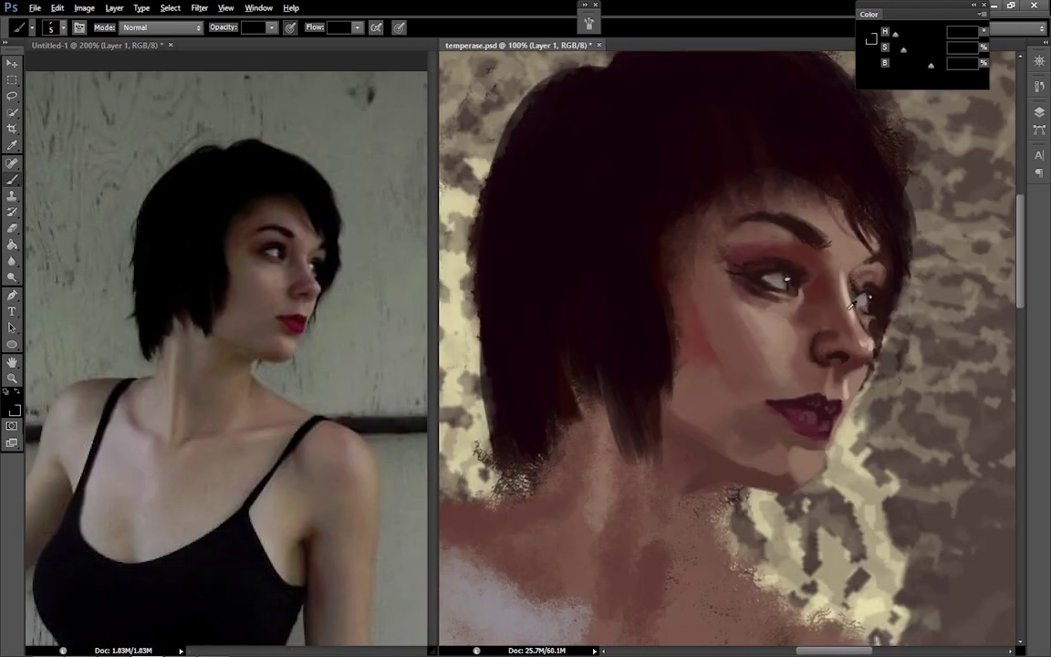
Sample the eyeshadow and lip colours and create a new layer above the painting
left_click(738, 258, "alt")
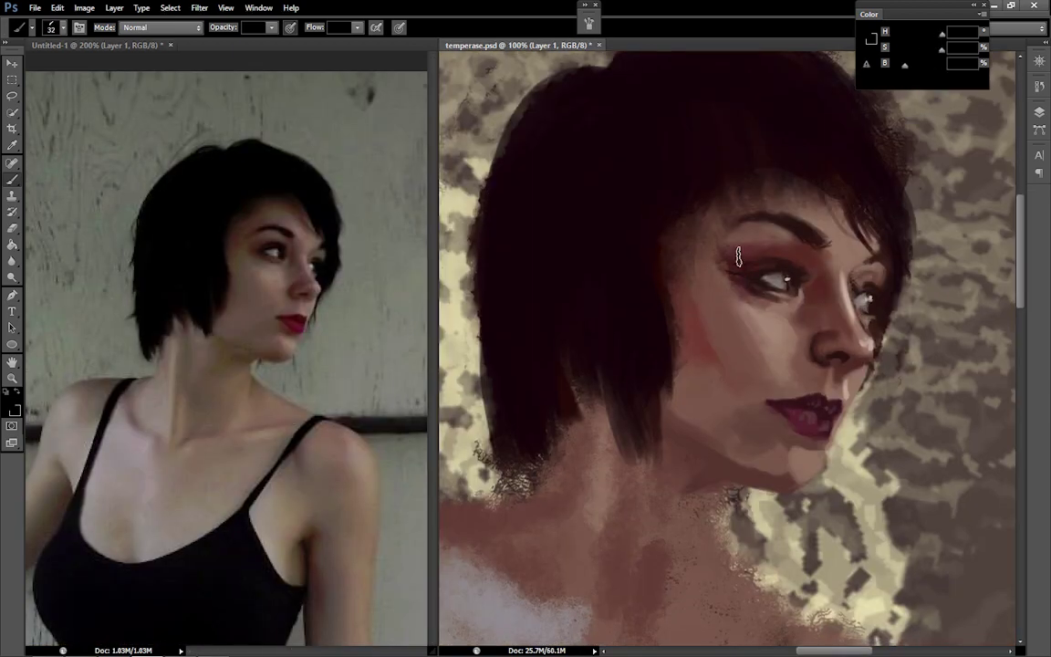
left_click(824, 427, "alt")
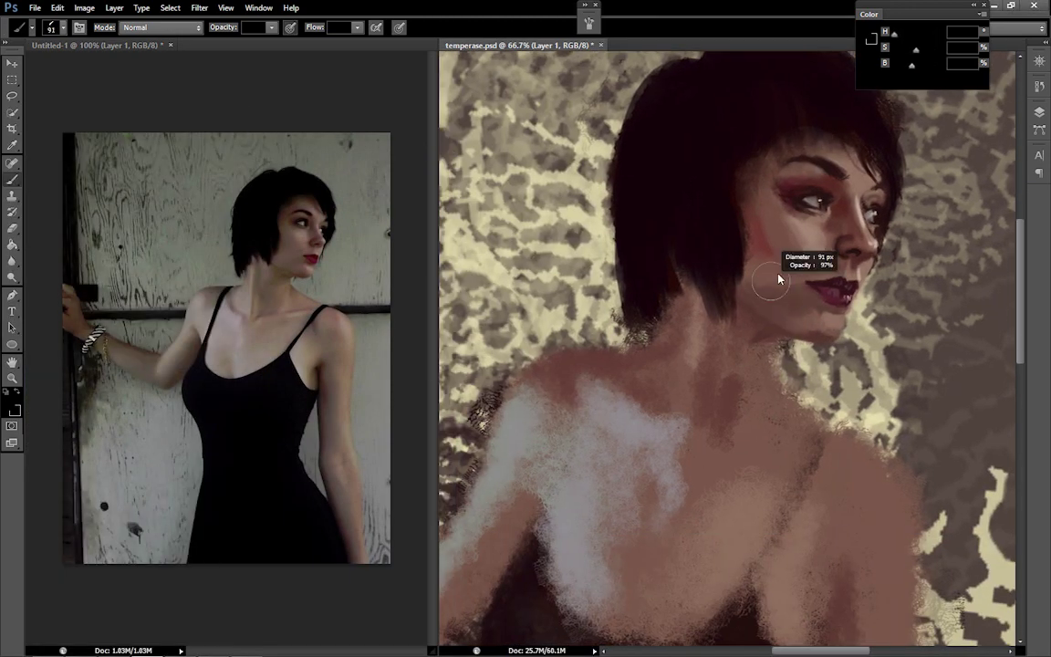
key("ctrl+shift+alt+n")
key("l")
key("e")
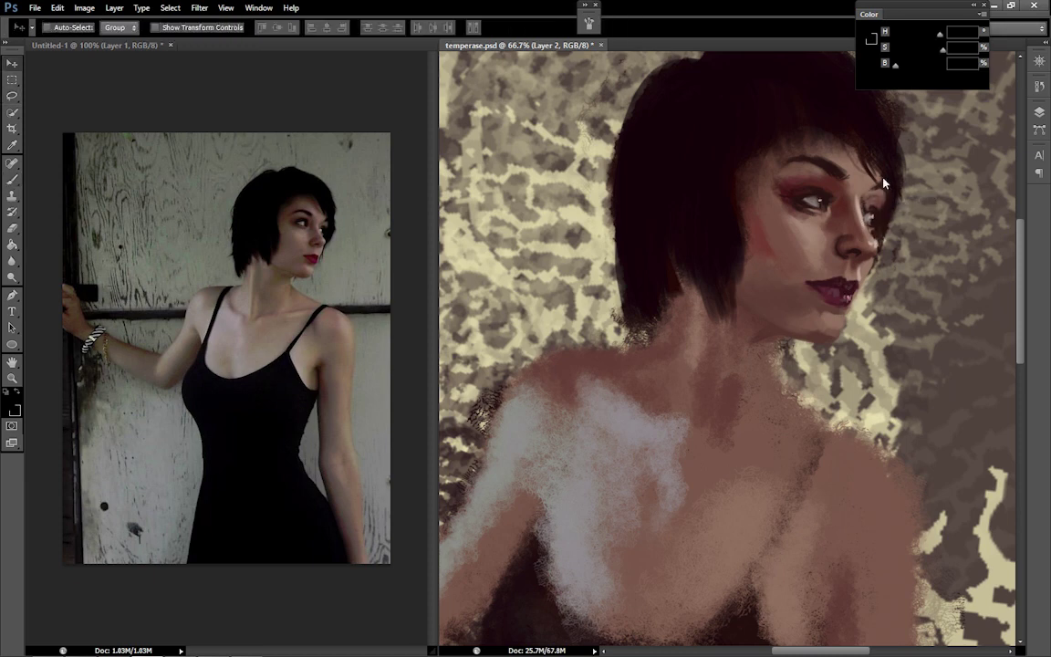
key("F7")
key("F7")
key("b")
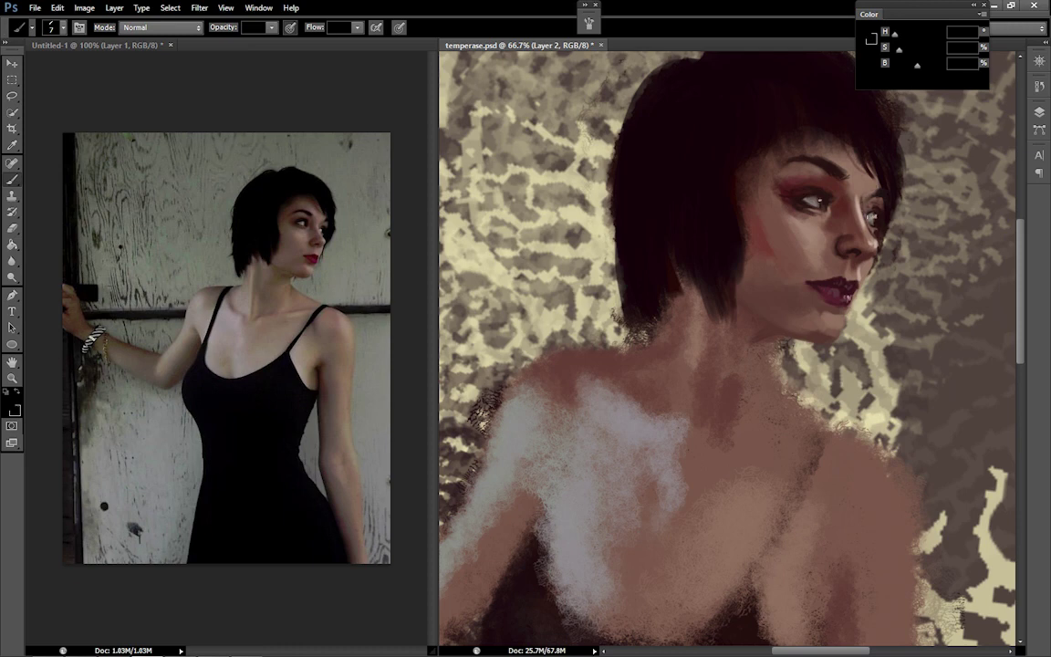
Sample paler skin tones and paint a light highlight stroke down the neck
left_click(834, 242, "alt")
left_click(834, 309, "alt")
left_click(812, 262, "alt")
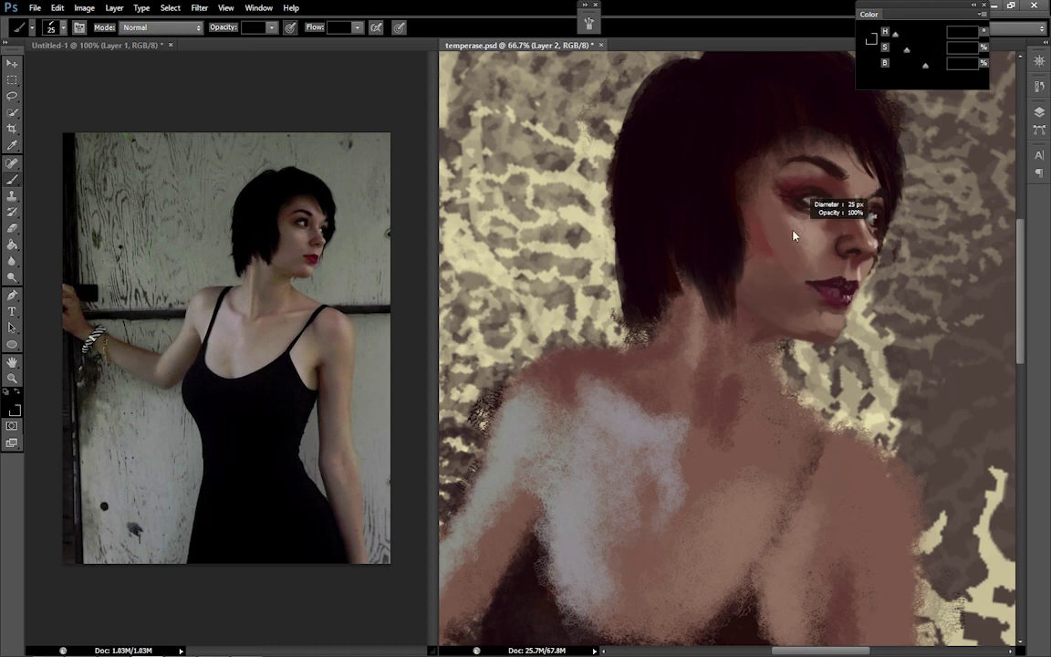
mouse_move(766, 253)
left_mouse_down()
mouse_move(730, 330)
mouse_move(741, 262)
left_mouse_up()
left_click(781, 501, "alt")
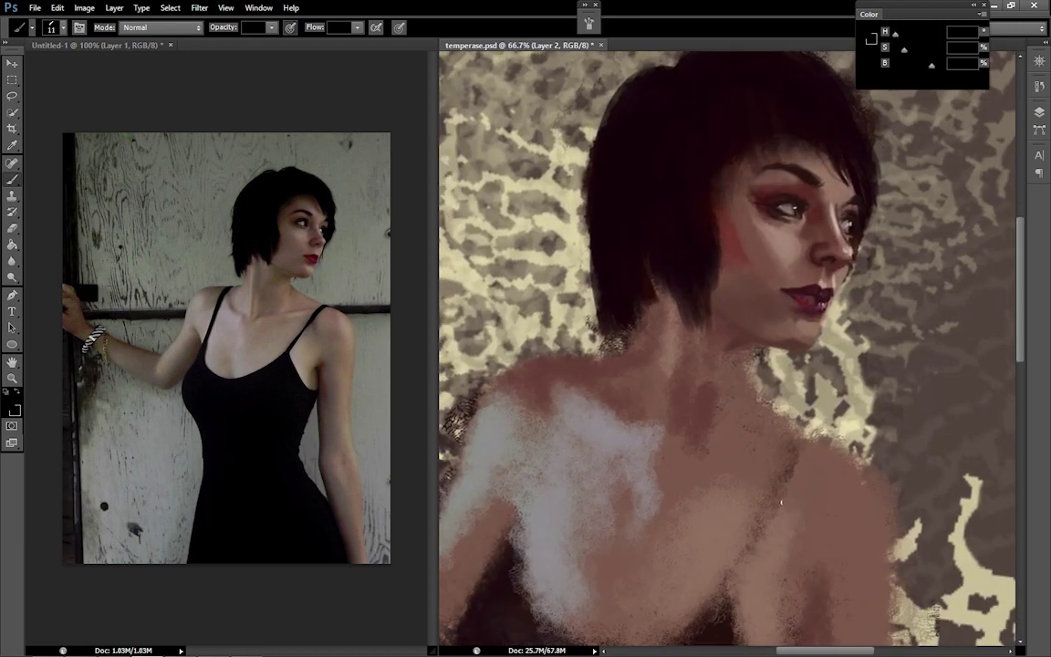
left_click(643, 443, "alt")
left_click_drag(678, 456, 664, 310)
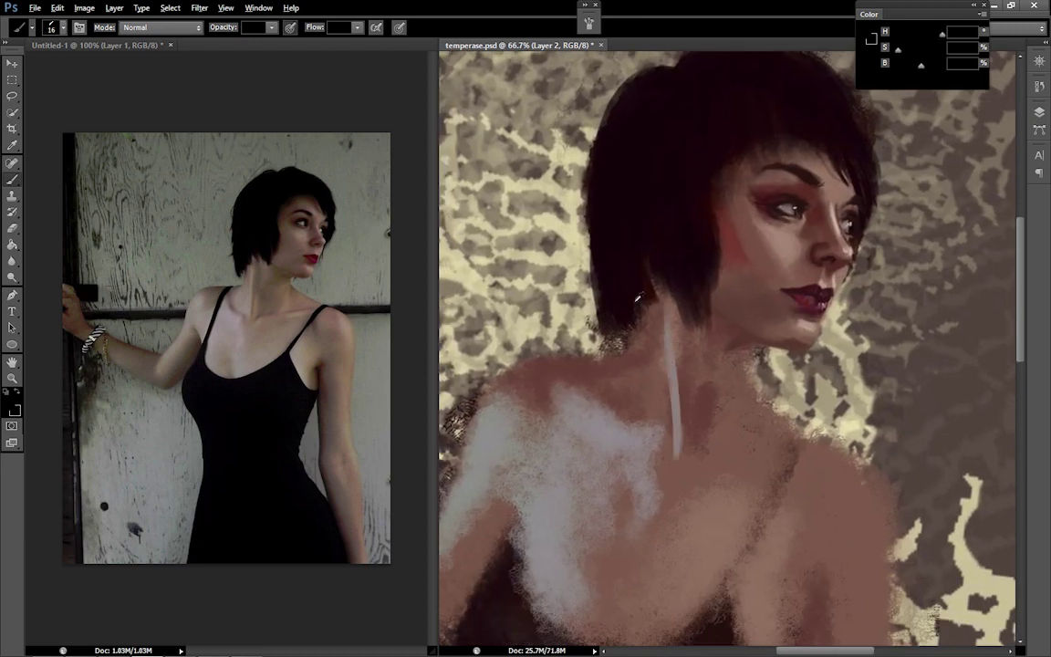
Blend pale highlight strokes along the shoulder and upper arm
left_click(553, 392, "alt")
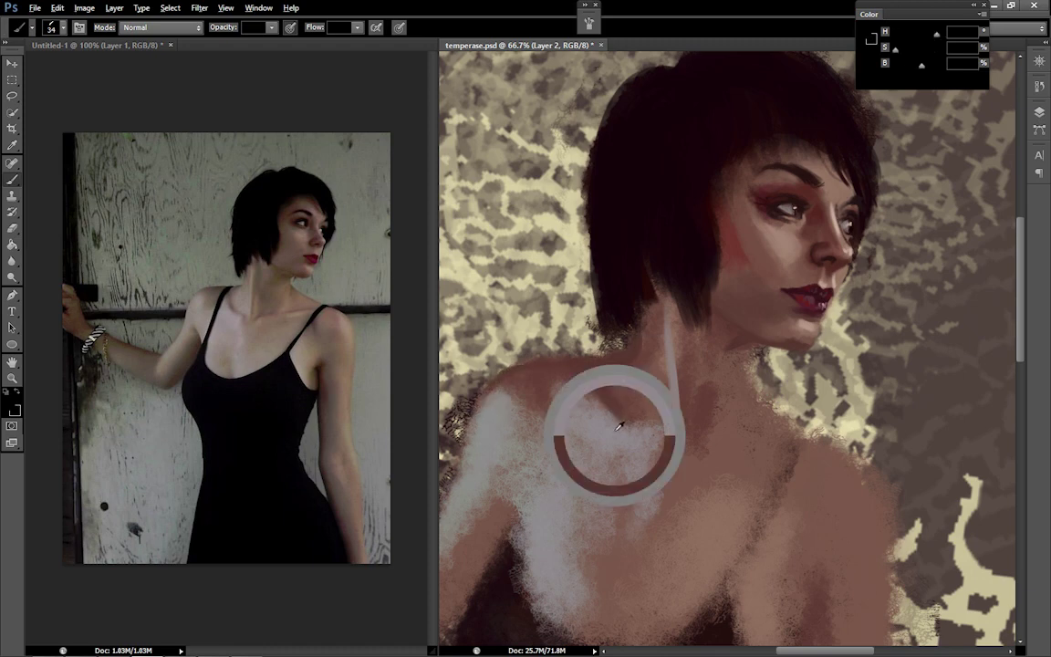
key("bracketright")
key("bracketright")
key("bracketright")
key("bracketright")
left_click_drag(653, 417, 717, 318)
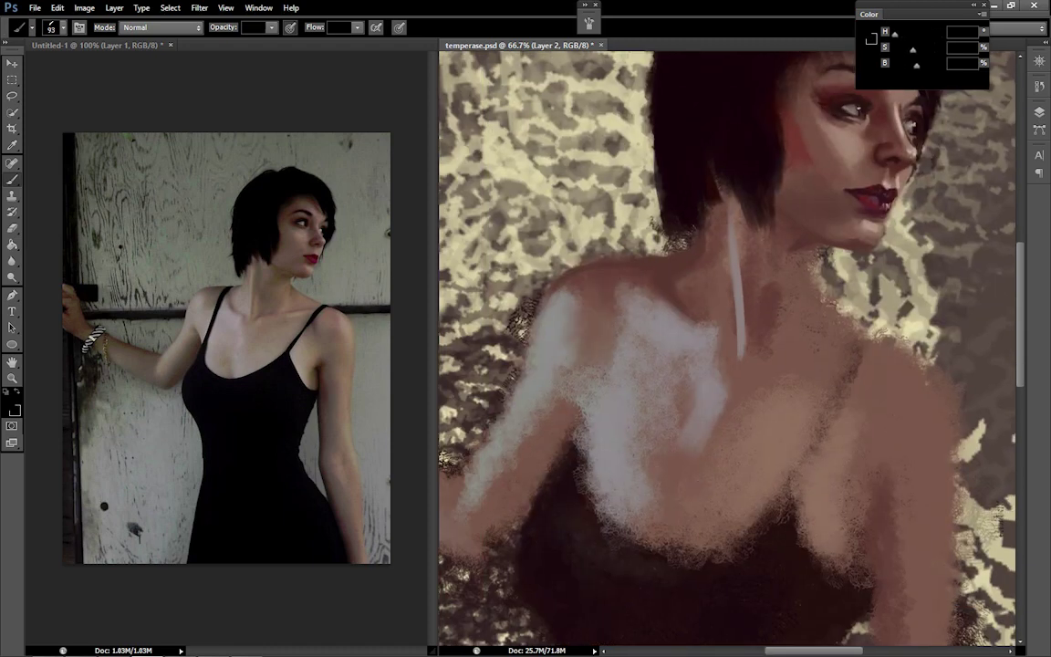
mouse_move(506, 388)
left_mouse_down()
mouse_move(512, 278)
mouse_move(582, 275)
left_mouse_up()
key("bracketleft")
key("bracketleft")
key("bracketleft")
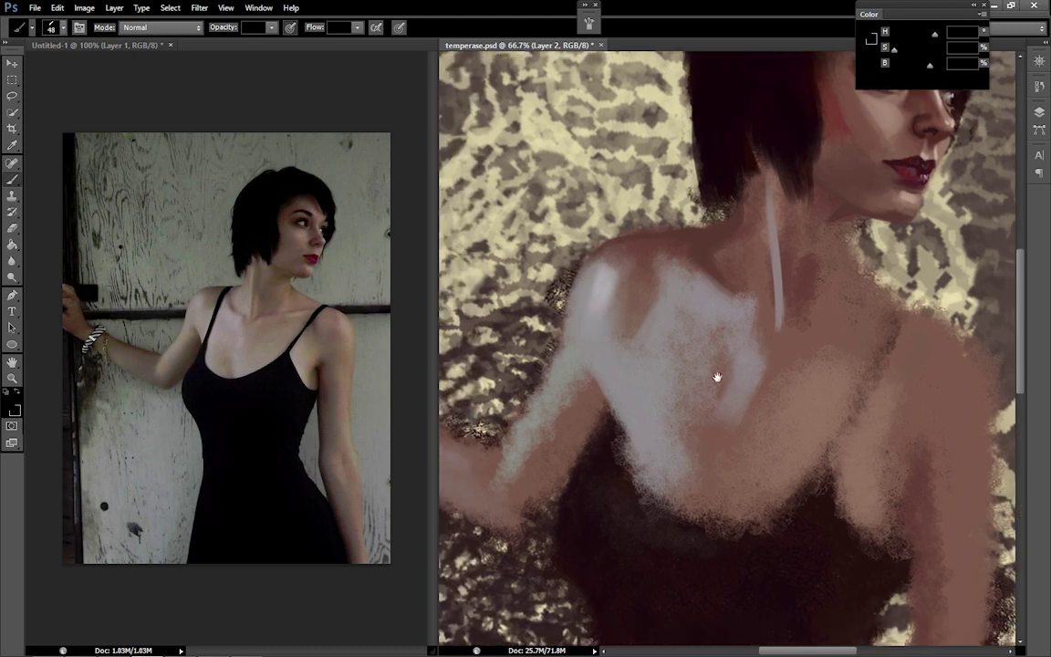
mouse_move(484, 347)
left_mouse_down()
mouse_move(517, 439)
mouse_move(512, 346)
left_mouse_up()
left_click(525, 352, "alt")
mouse_move(493, 429)
left_mouse_down()
mouse_move(502, 384)
mouse_move(578, 430)
mouse_move(511, 392)
left_mouse_up()
key("bracketright")
key("bracketright")
Paint darker strokes along the forearm and the hand pressed on the wall
left_click_drag(650, 563, 682, 572)
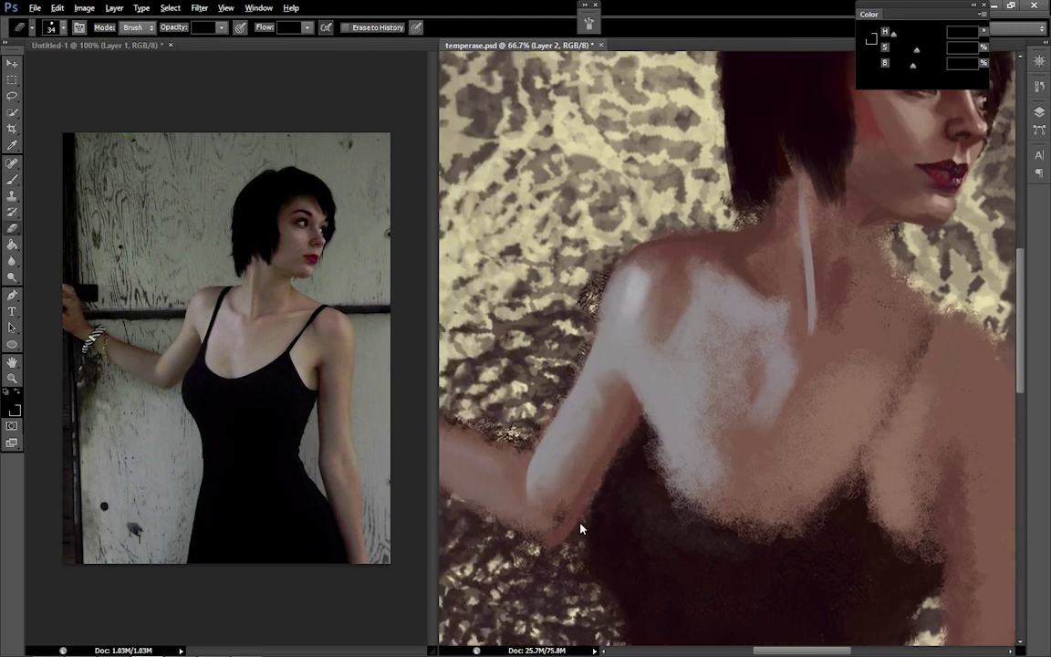
key("bracketright")
left_click_drag(602, 484, 798, 500)
key("bracketleft")
key("bracketleft")
mouse_move(483, 338)
left_mouse_down()
mouse_move(521, 369)
mouse_move(630, 410)
left_mouse_up()
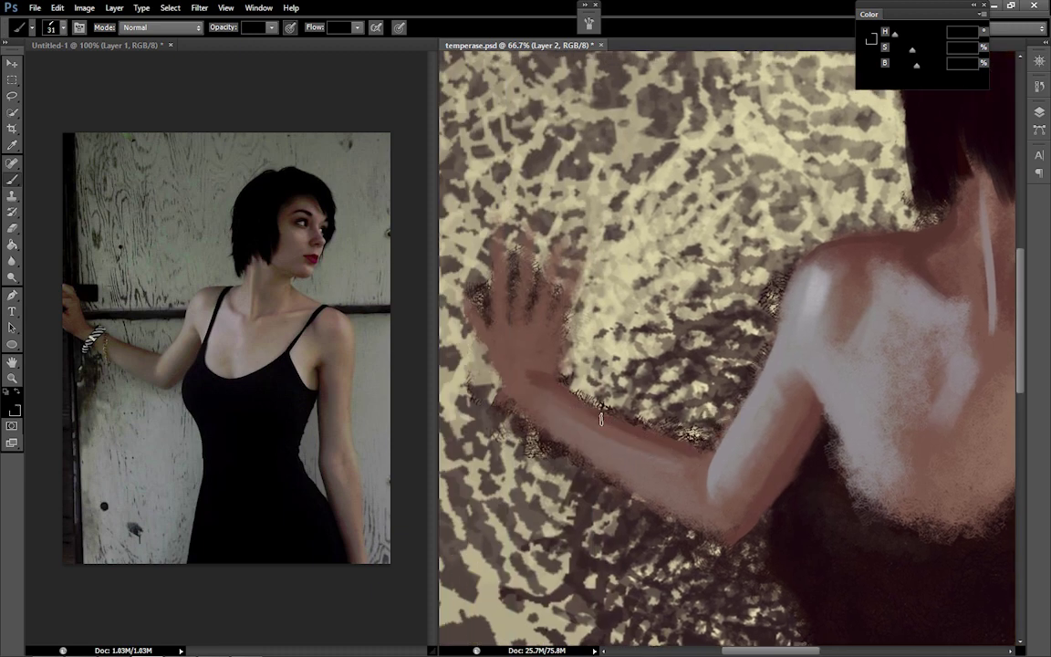
left_click_drag(556, 392, 566, 435)
mouse_move(461, 347)
left_mouse_down()
mouse_move(552, 415)
mouse_move(579, 418)
left_mouse_up()
On Layer 1, redraw longer upward-reaching fingers including the little finger
key("e")
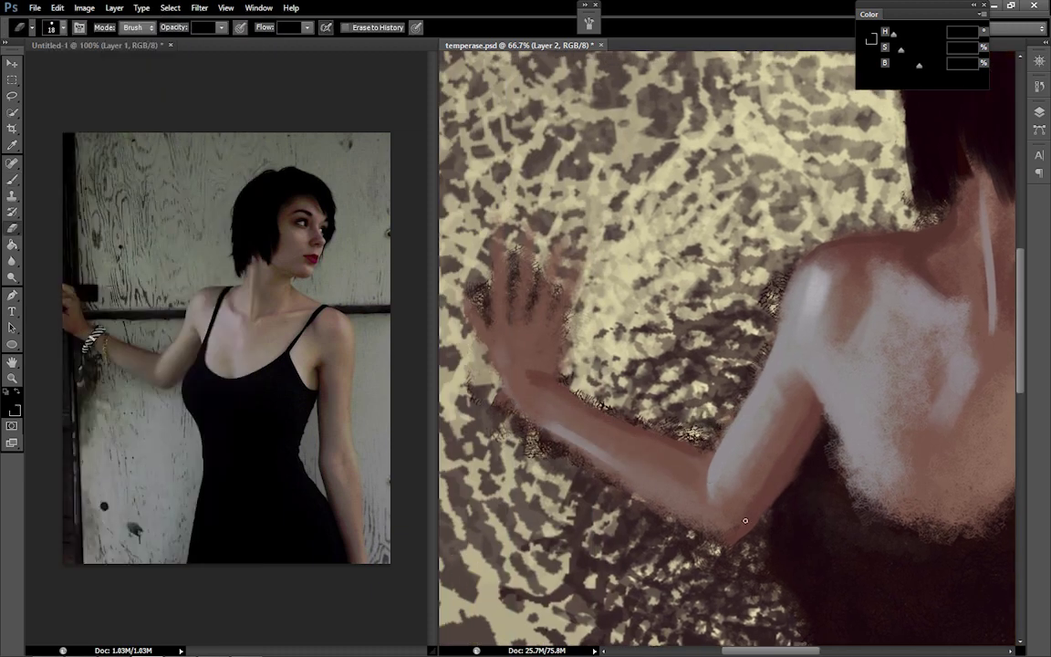
left_click(1040, 111)
left_click(878, 143)
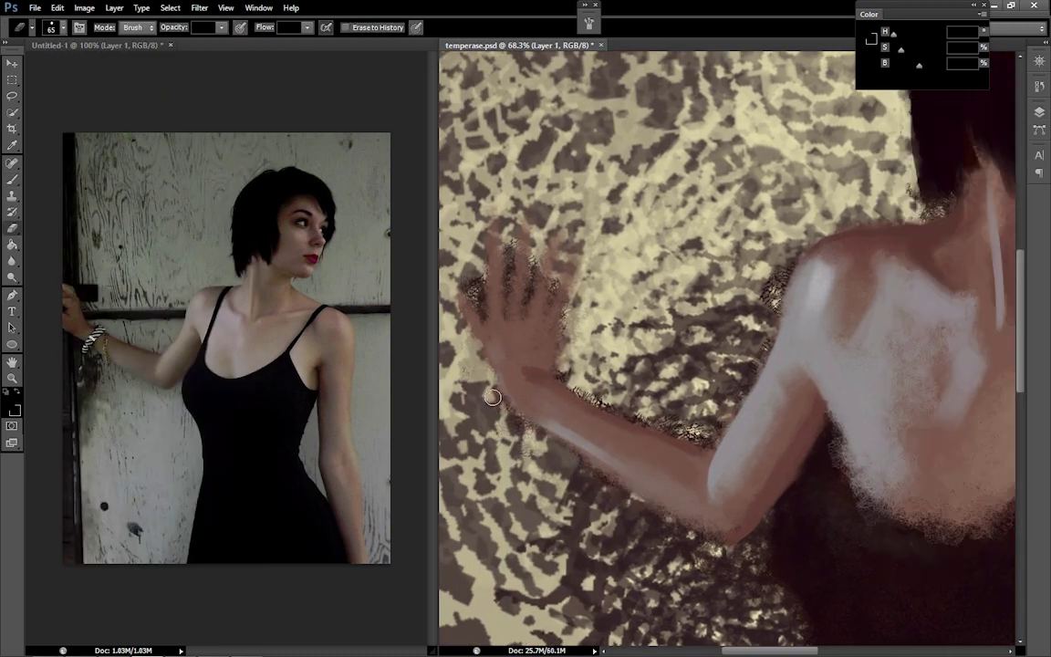
key("b")
left_click_drag(542, 301, 540, 243)
mouse_move(520, 306)
left_mouse_down()
mouse_move(518, 225)
mouse_move(494, 237)
left_mouse_up()
left_click_drag(484, 329, 473, 313)
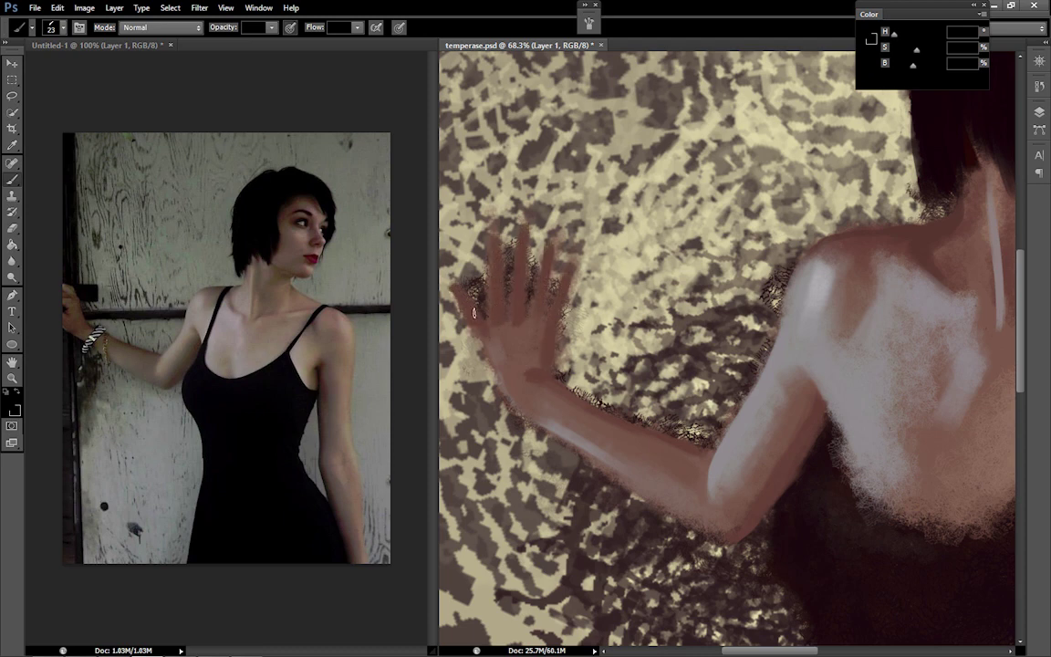
Refine the fingertips with a smaller brush and blend the light paint on the chest
key("bracketleft")
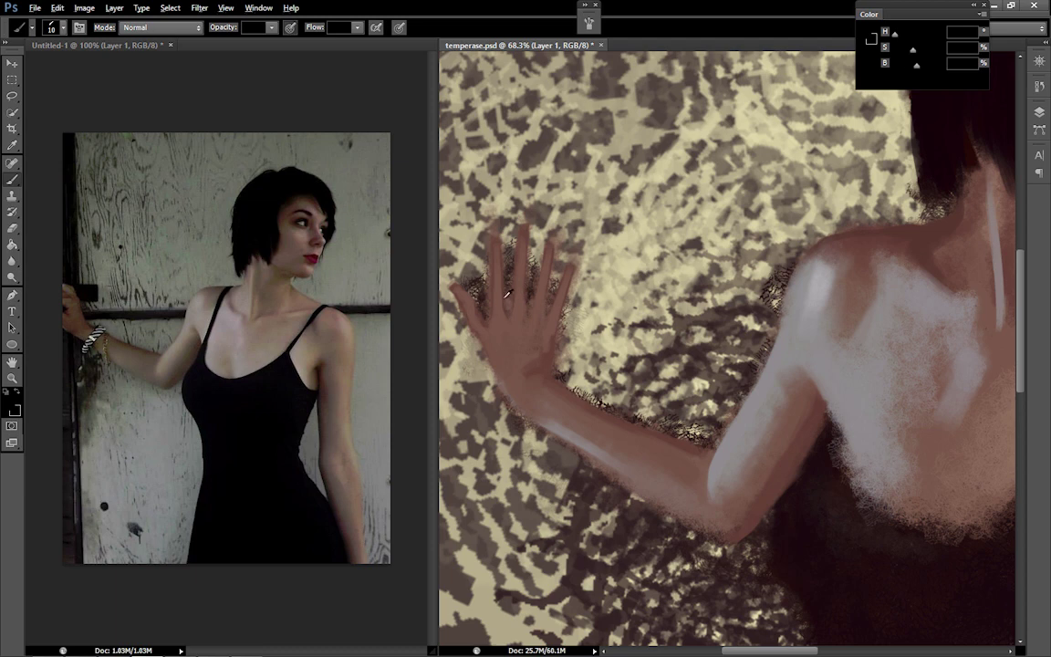
left_click_drag(547, 311, 555, 352)
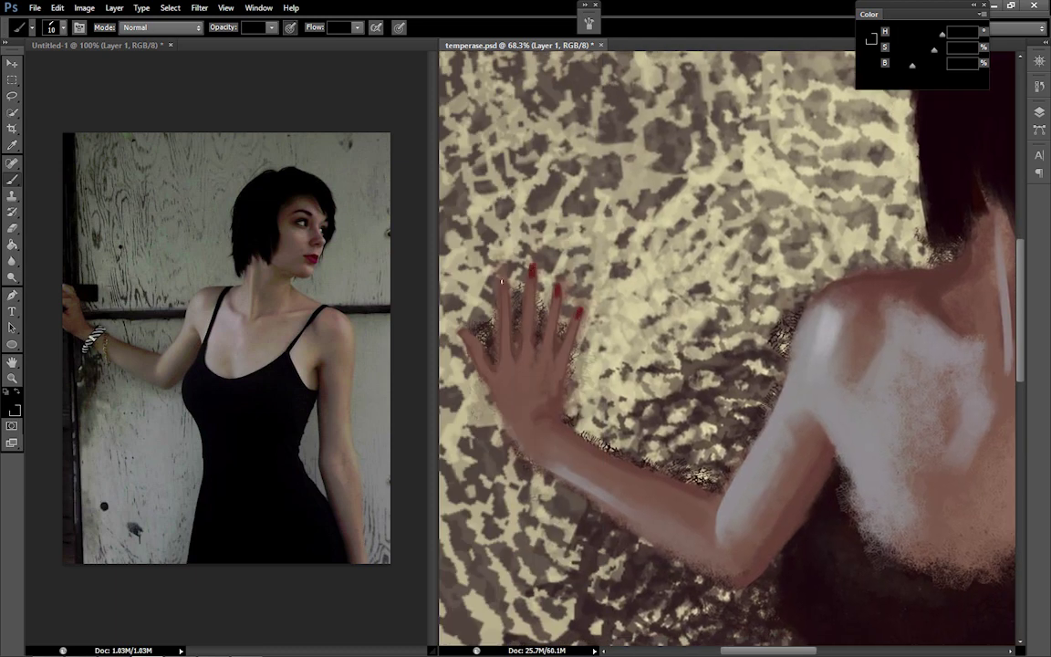
key("e")
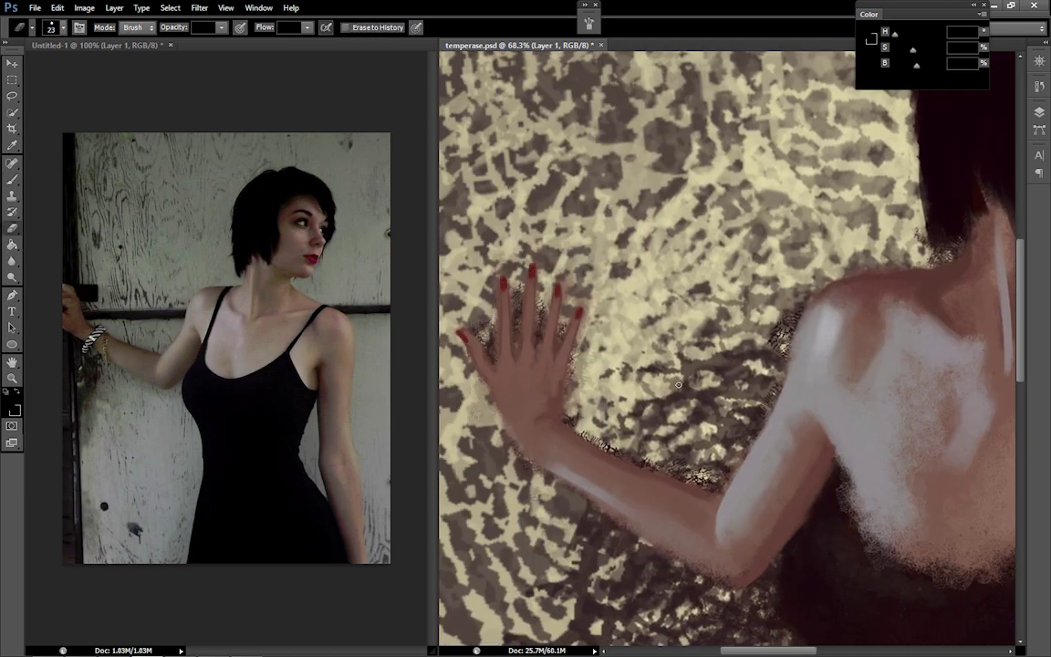
key("b")
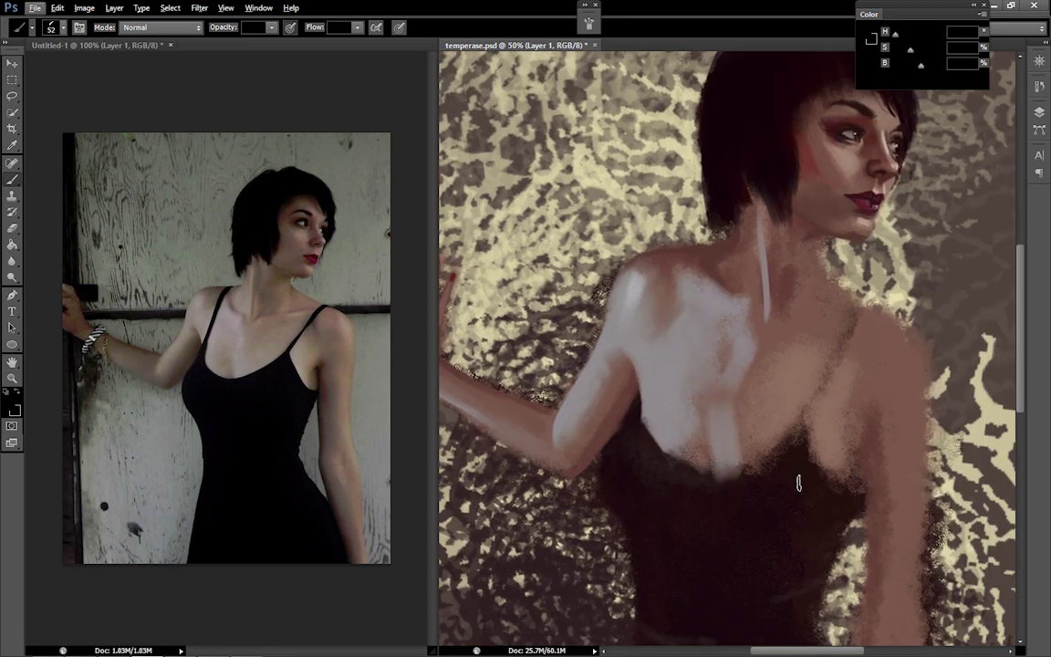
left_click_drag(674, 304, 758, 342)
right_click(768, 381, "alt")
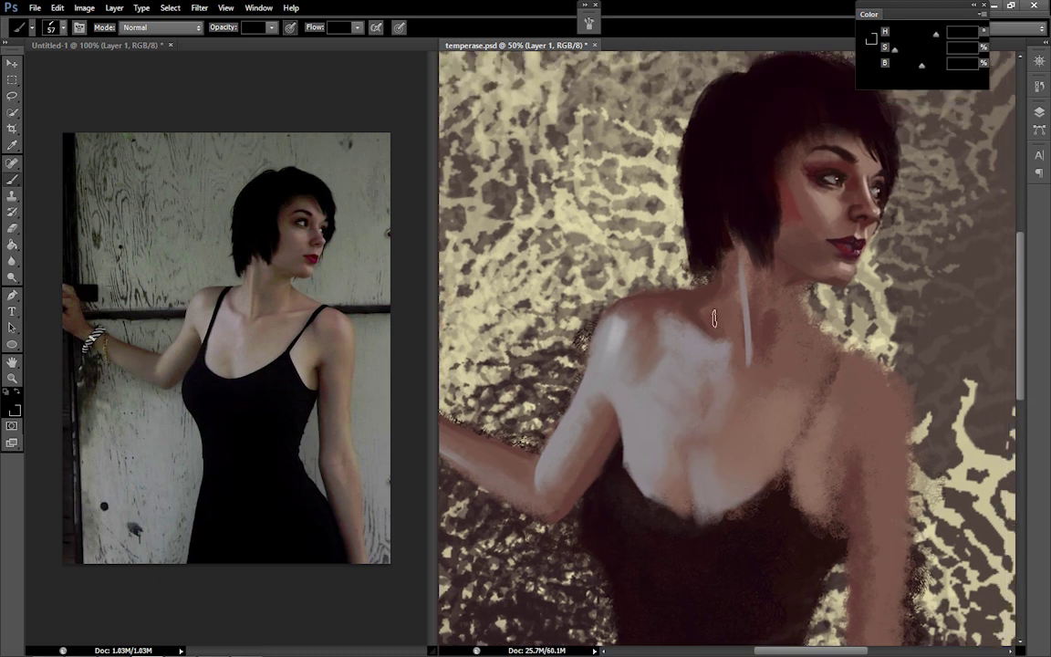
Paint dark brown shading on the right side of the chest
right_click(673, 300, "alt")
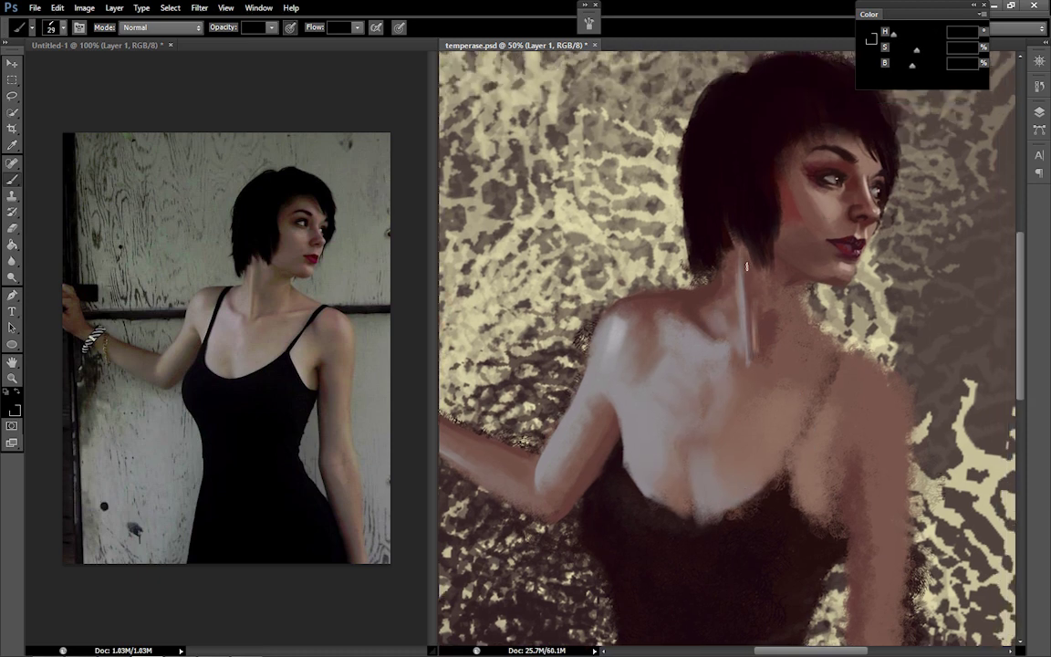
right_click(740, 226, "alt")
right_click(846, 363, "alt")
left_click_drag(817, 357, 739, 358)
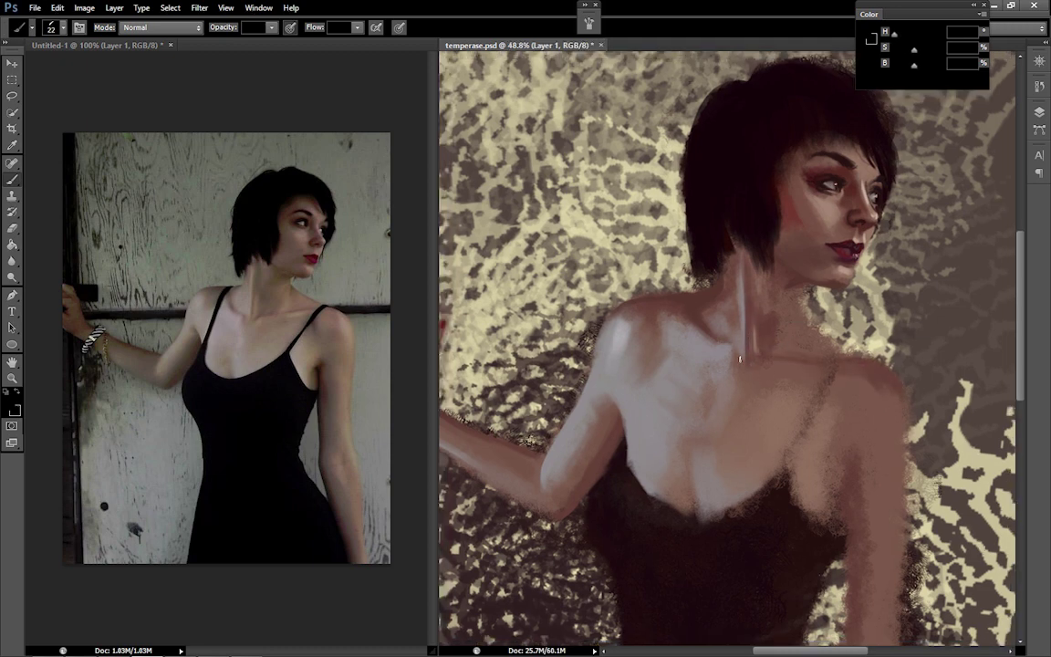
left_click_drag(690, 313, 764, 375)
left_click_drag(746, 500, 837, 454)
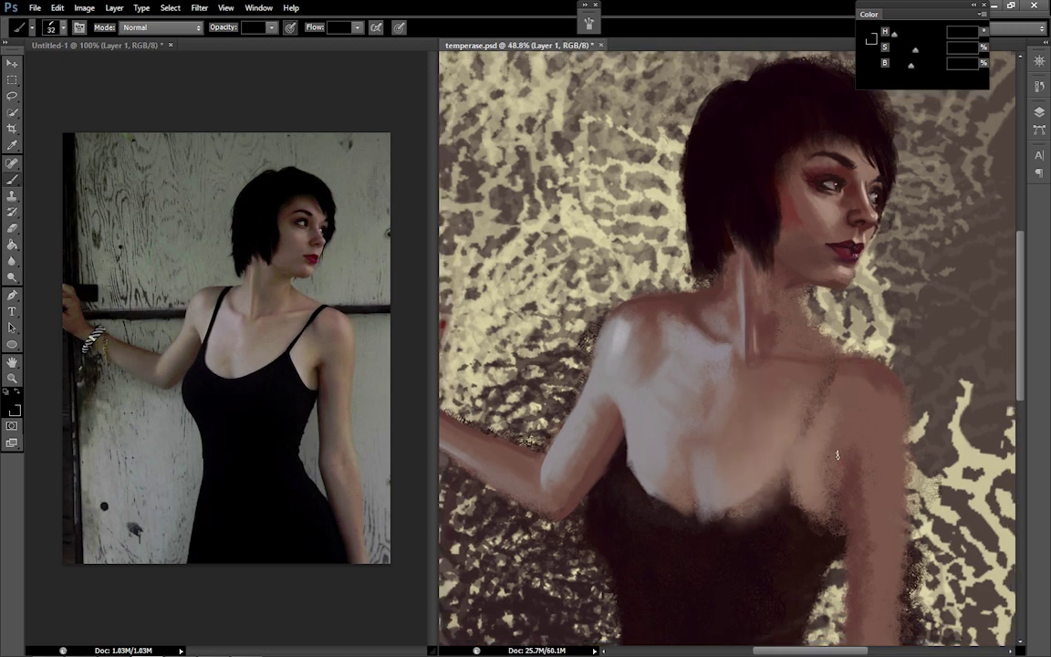
mouse_move(113, 647)
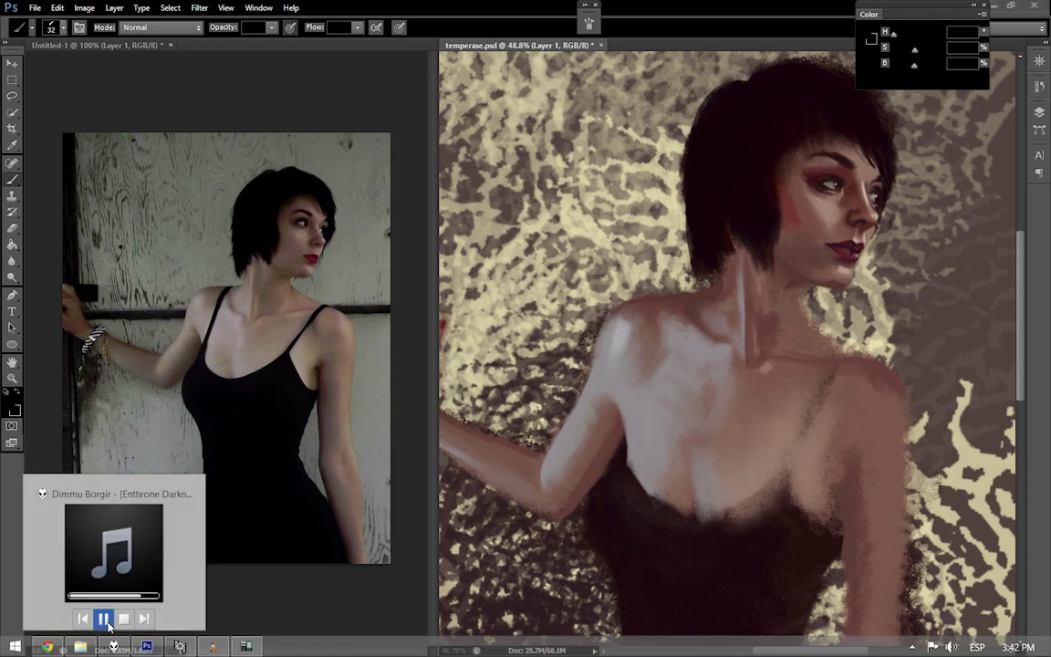
left_click(104, 619)
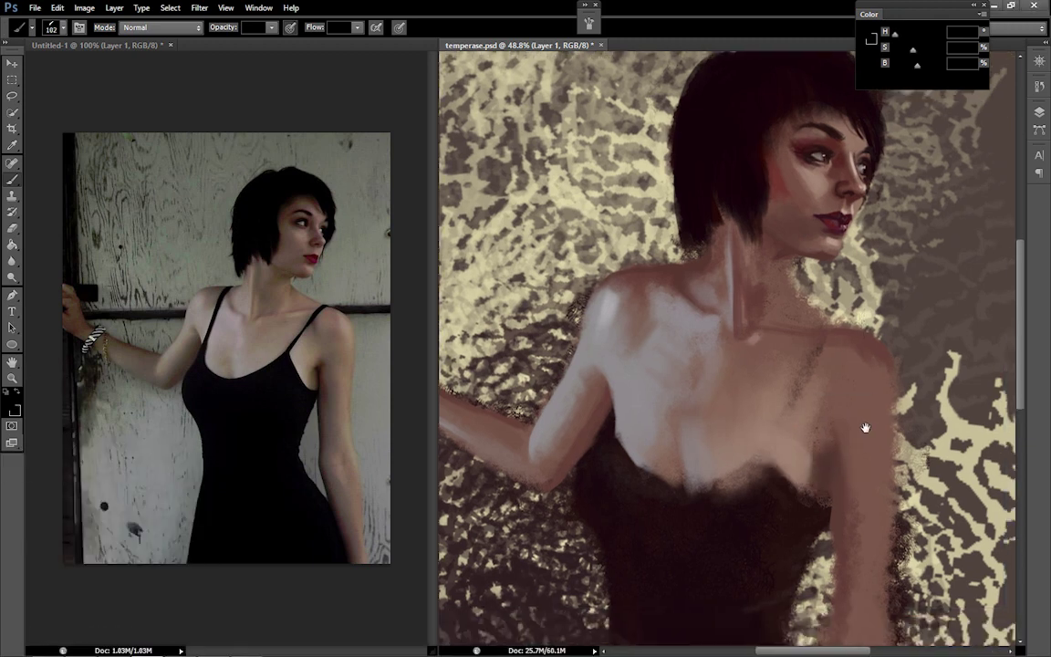
Darken the hair edge and neck shadow, and lighten the collarbone and right shoulder
left_click_drag(890, 479, 844, 379)
mouse_move(644, 150)
left_mouse_down()
mouse_move(661, 197)
mouse_move(767, 260)
left_mouse_up()
left_click_drag(680, 270, 740, 324)
mouse_move(721, 246)
left_mouse_down()
mouse_move(771, 302)
mouse_move(833, 410)
mouse_move(806, 578)
left_mouse_up()
key("ctrl+minus")
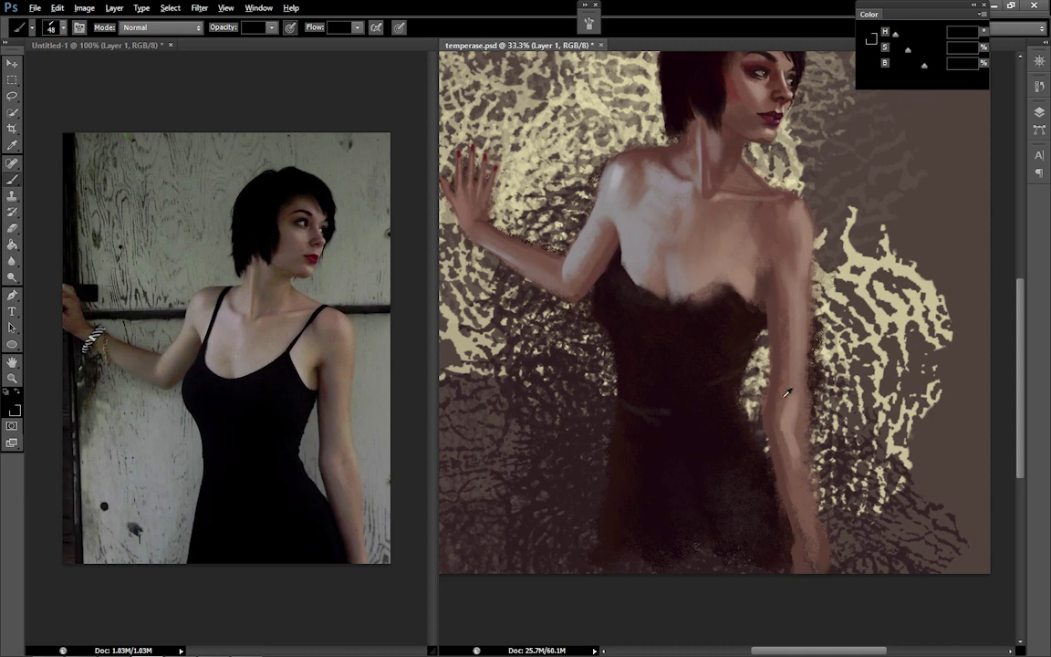
Repaint the right forearm and erase stray edges so its lower outline runs cleanly beside the dress
mouse_move(786, 392)
left_mouse_down()
mouse_move(807, 415)
mouse_move(819, 560)
mouse_move(751, 375)
left_mouse_up()
key("e")
key("m")
key("b")
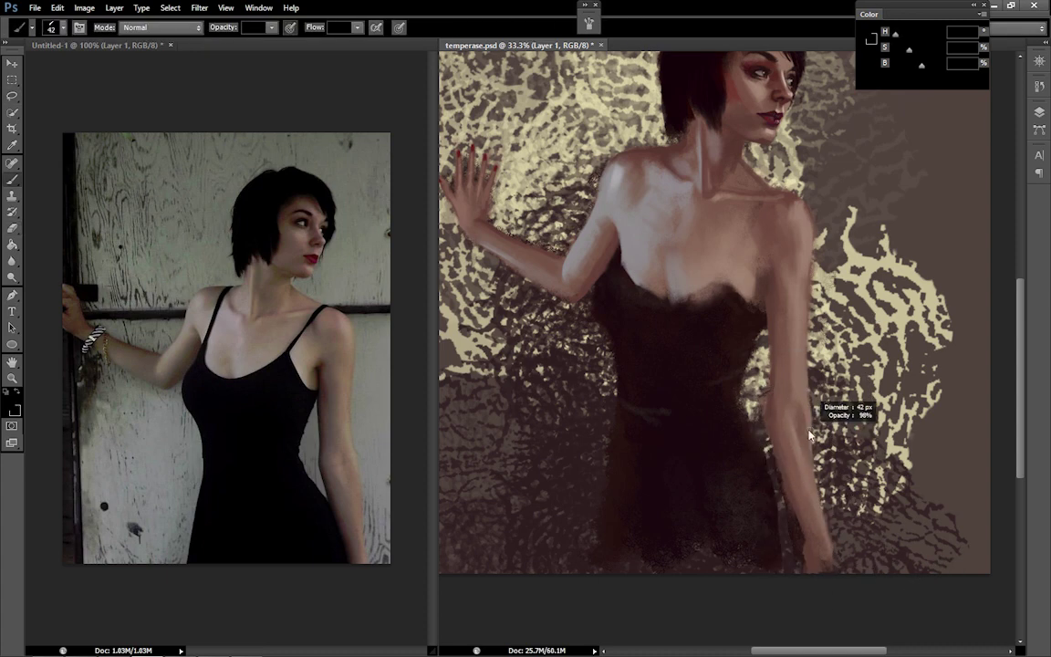
left_click(759, 455, "alt")
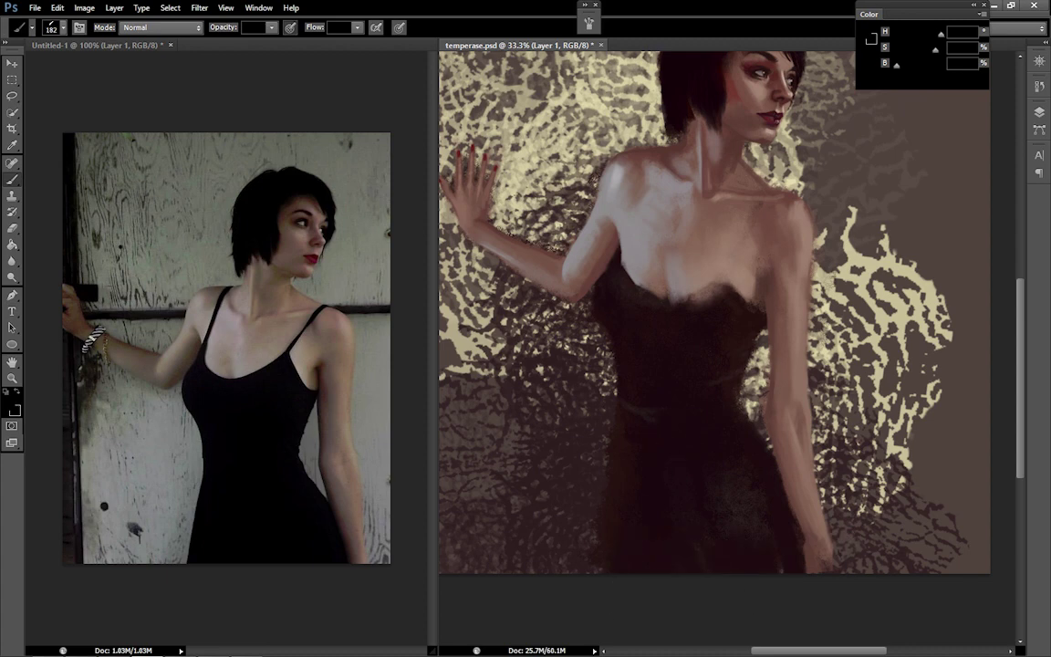
left_click_drag(738, 188, 710, 243)
Paint dark dress straps on both shoulders and retouch tones around the bust and neckline
left_click(782, 423, "alt")
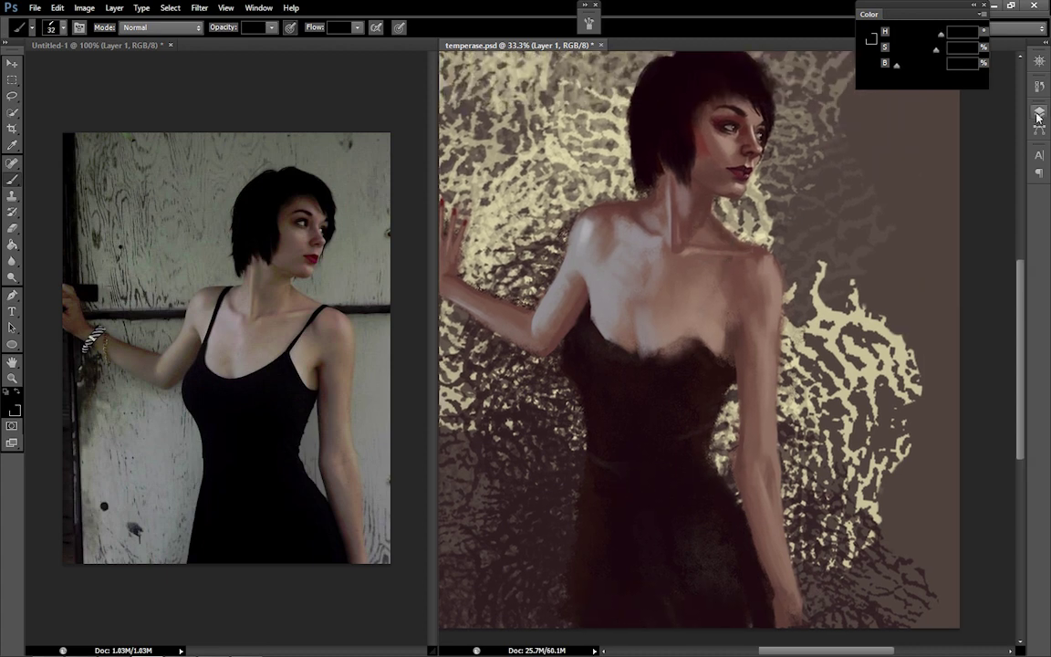
mouse_move(632, 199)
left_mouse_down()
mouse_move(594, 315)
mouse_move(570, 319)
left_mouse_up()
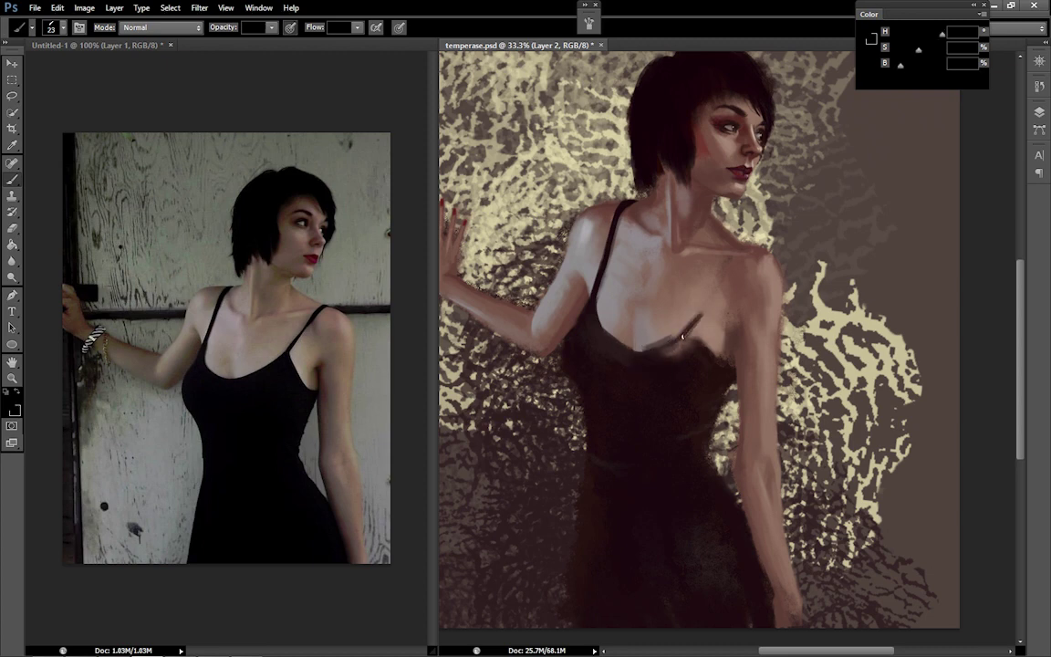
left_click_drag(741, 251, 703, 319)
key("bracketright")
key("bracketright")
key("bracketright")
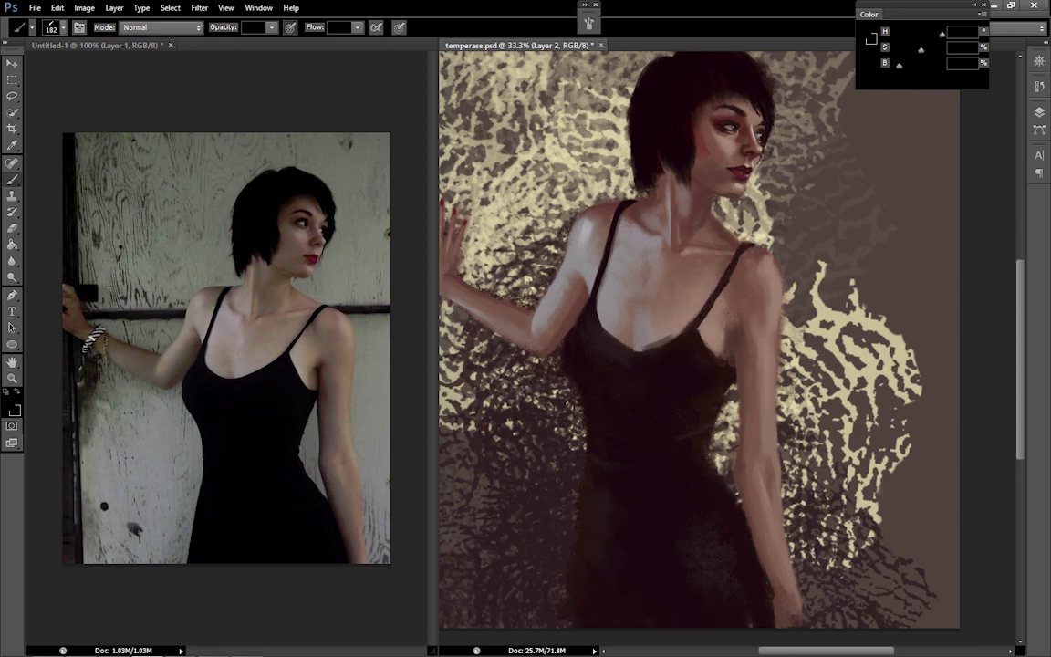
key("bracketleft")
key("bracketleft")
key("bracketleft")
left_click_drag(611, 324, 590, 368)
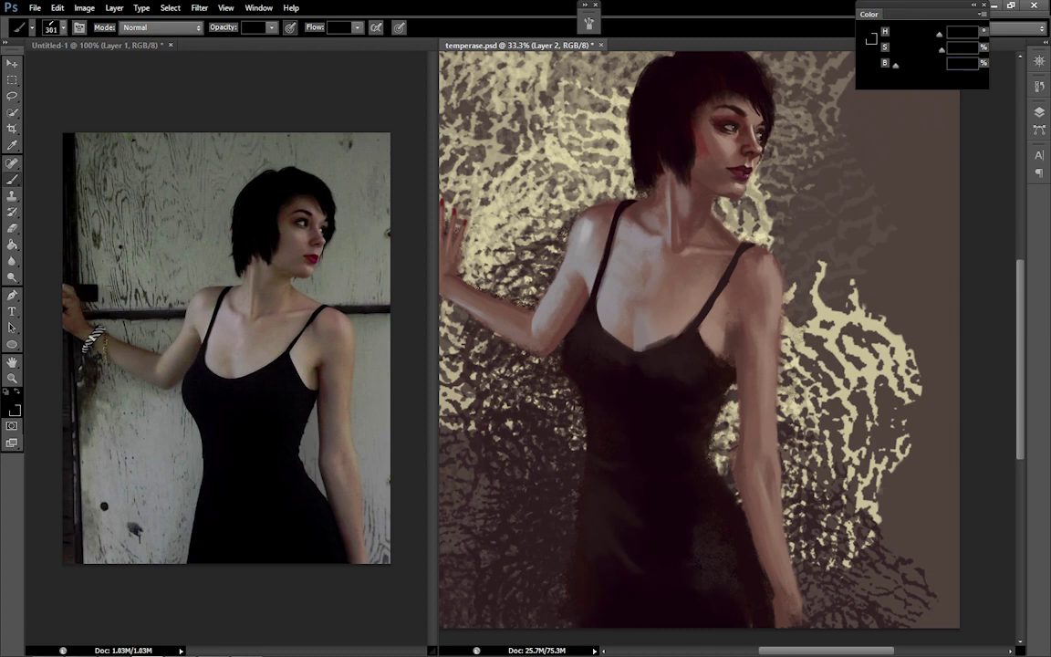
Sample fresh dress and skin tones from the canvas, including the right arm, for further shading
key("e")
key("b")
left_click(781, 328, "alt")
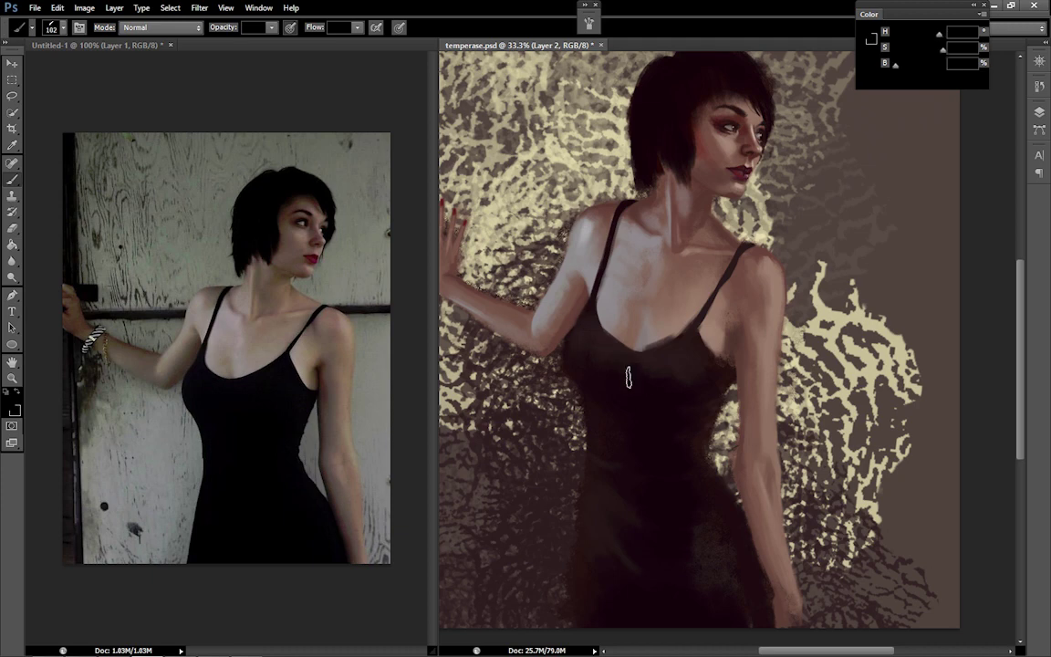
left_click(698, 327, "alt")
left_click(730, 290, "alt")
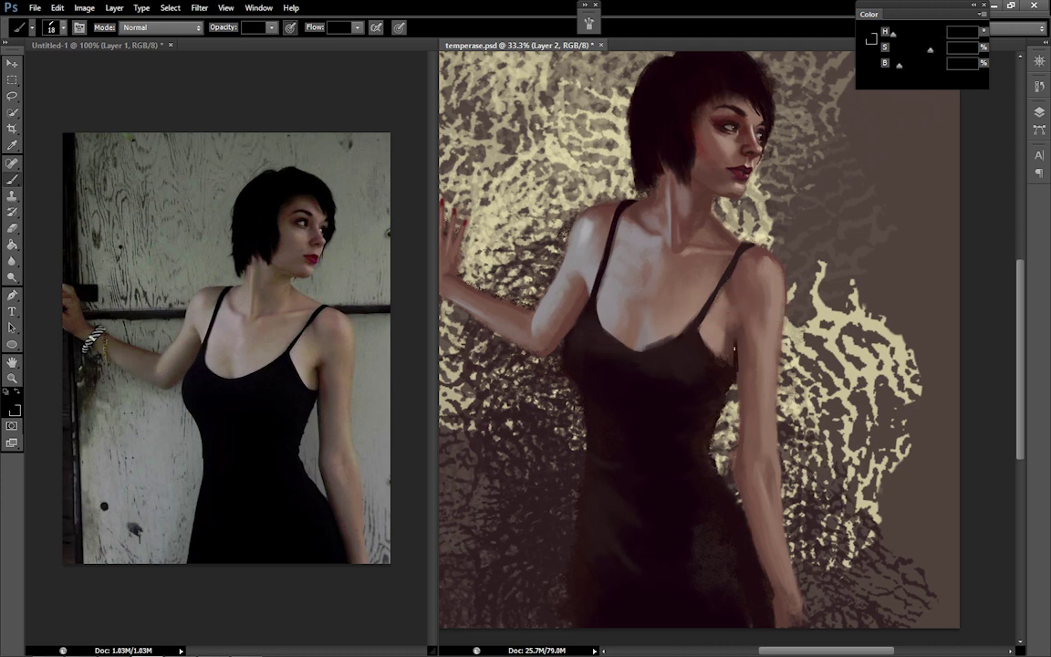
left_click(755, 281, "alt")
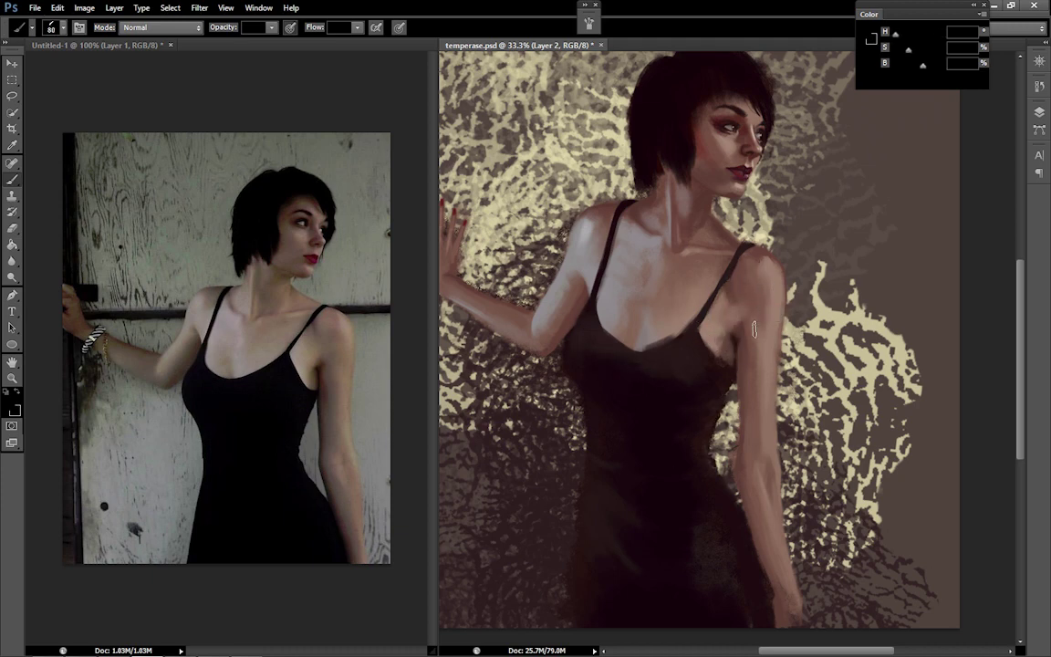
scroll(733, 286, "up", 2)
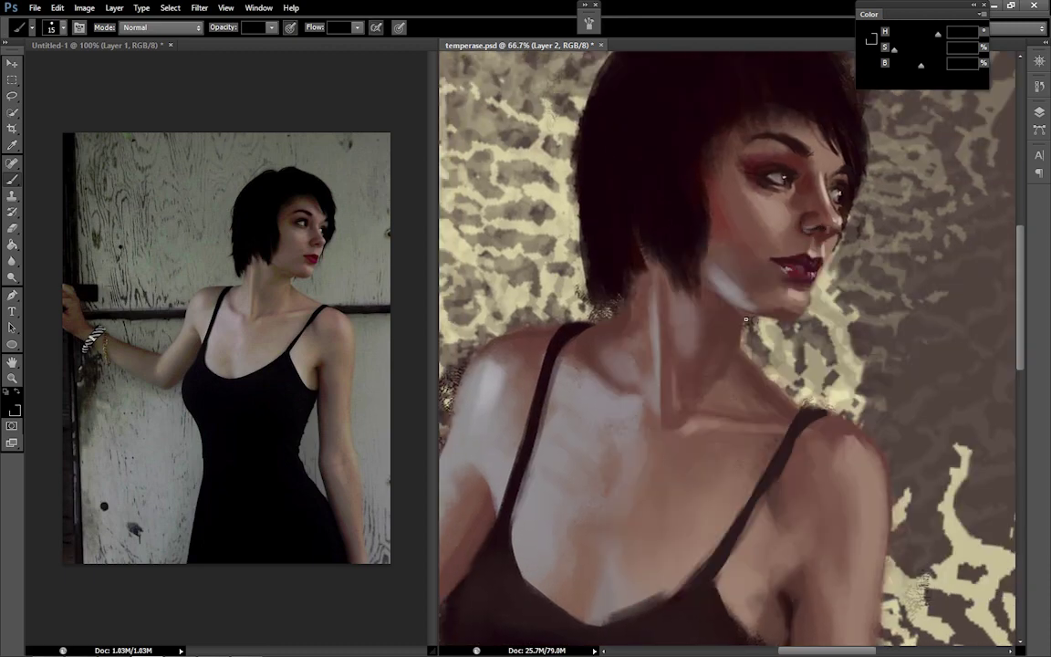
scroll(694, 242, "down", 3)
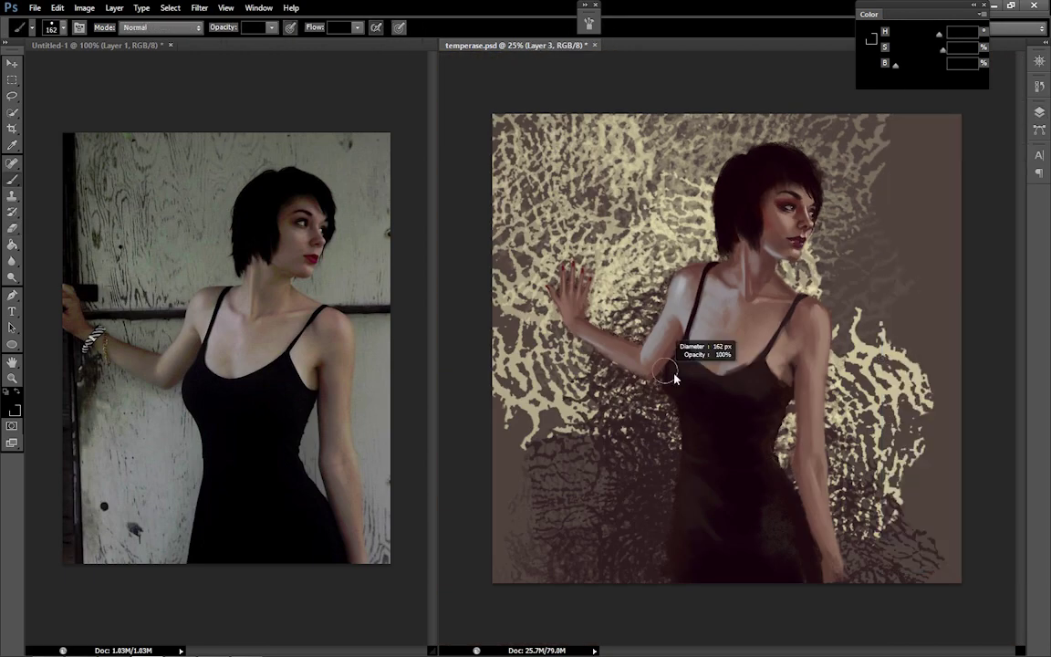
Add a Hue/Saturation adjustment above Background, pushing the textured wall toward golden yellow-green
key("ctrl+u")
mouse_move(397, 381)
left_mouse_down()
mouse_move(335, 383)
mouse_move(399, 383)
left_mouse_up()
key("Return")
left_click(987, 563)
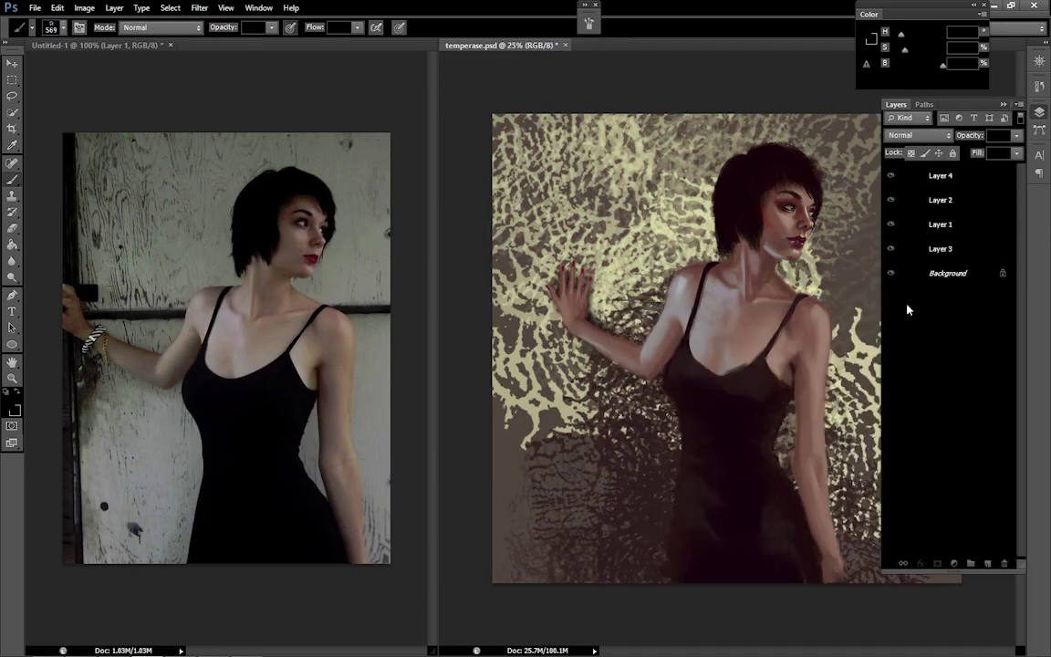
left_click(940, 248)
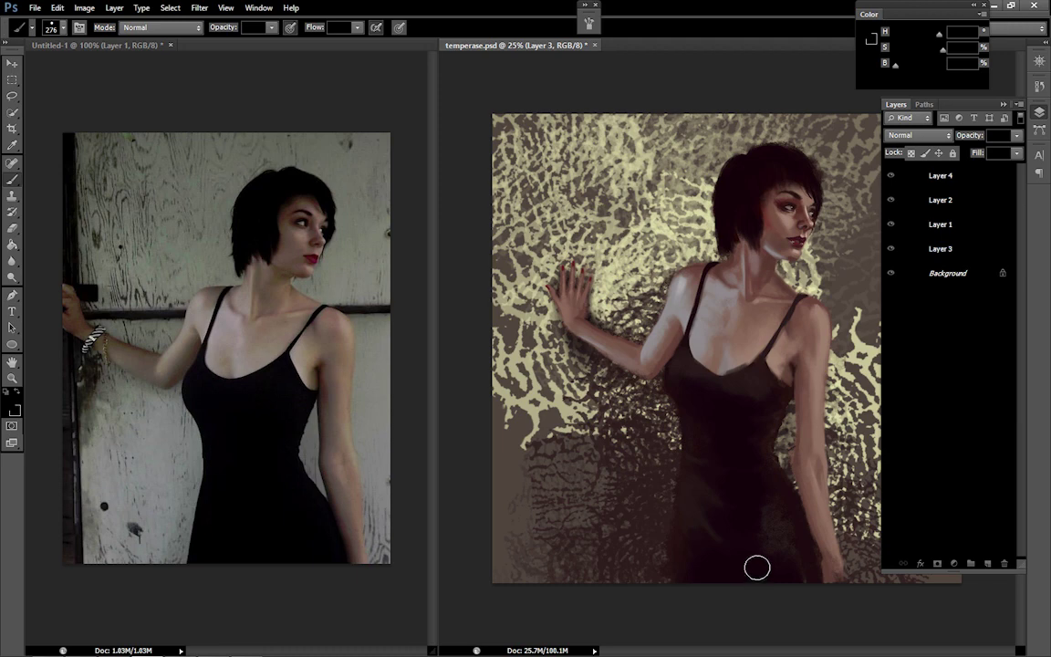
left_click(948, 273)
left_click(954, 563)
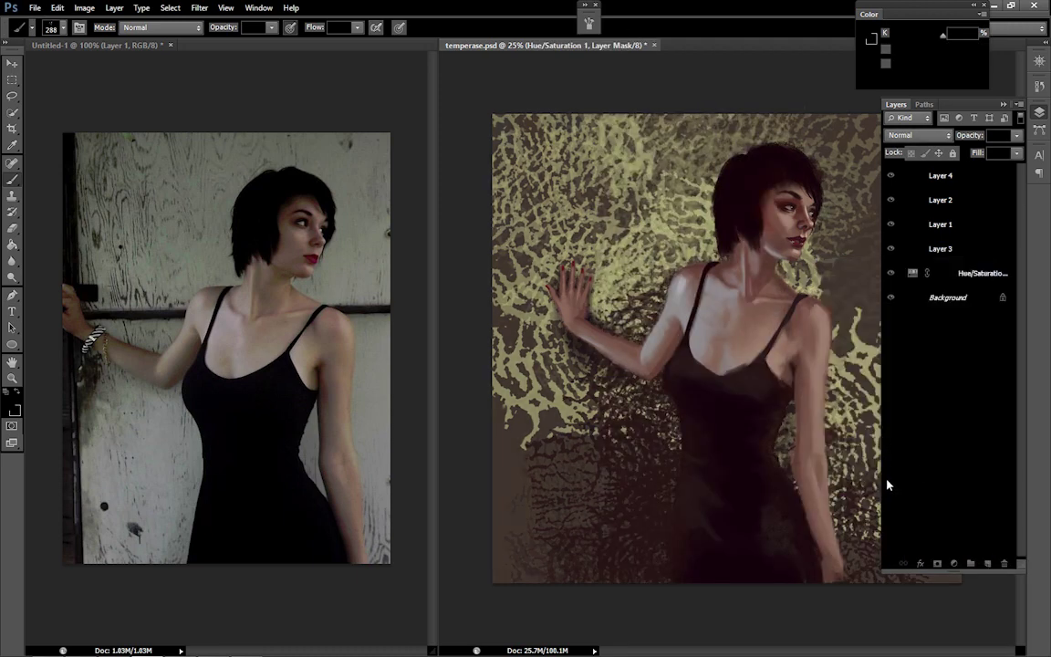
On a new Layer 5, paint a bright yellow glow near the top of the wall
key("ctrl+shift+alt+n")
left_click_drag(630, 146, 694, 173)
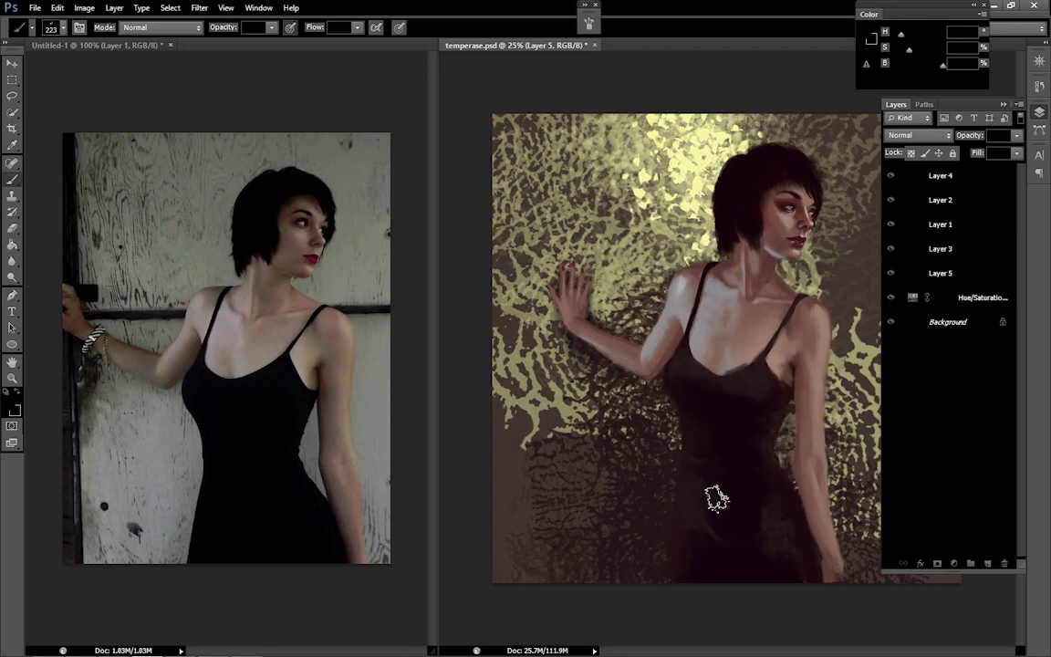
right_click(605, 302)
key("F7")
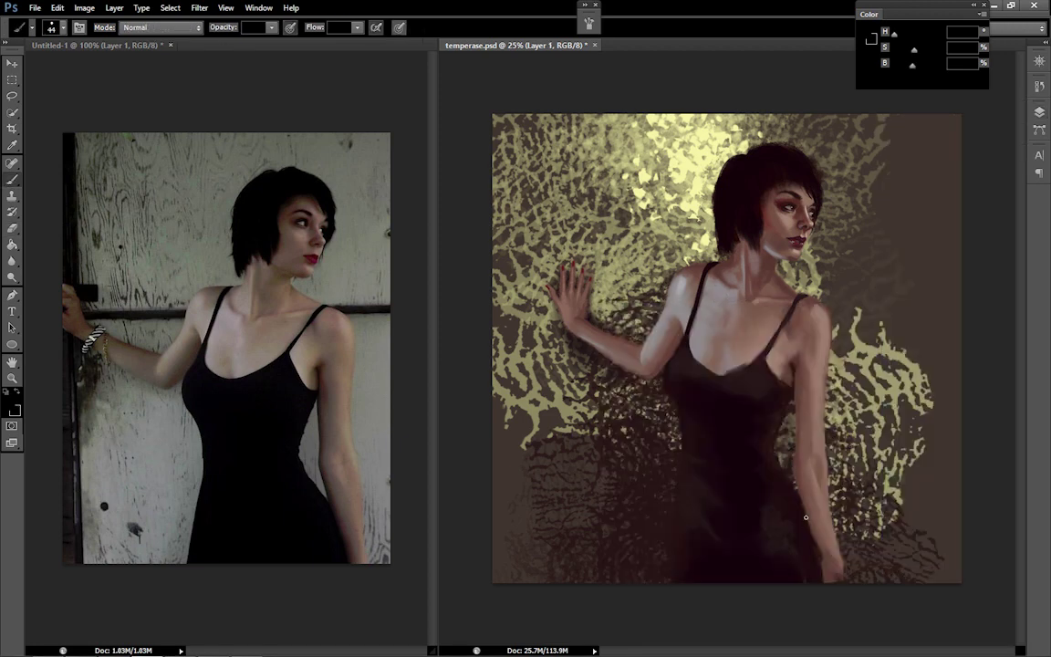
Crop the canvas to a narrower portrait format, trimming the empty right side
left_click(12, 128)
left_click_drag(962, 346, 894, 347)
key("Return")
key("v")
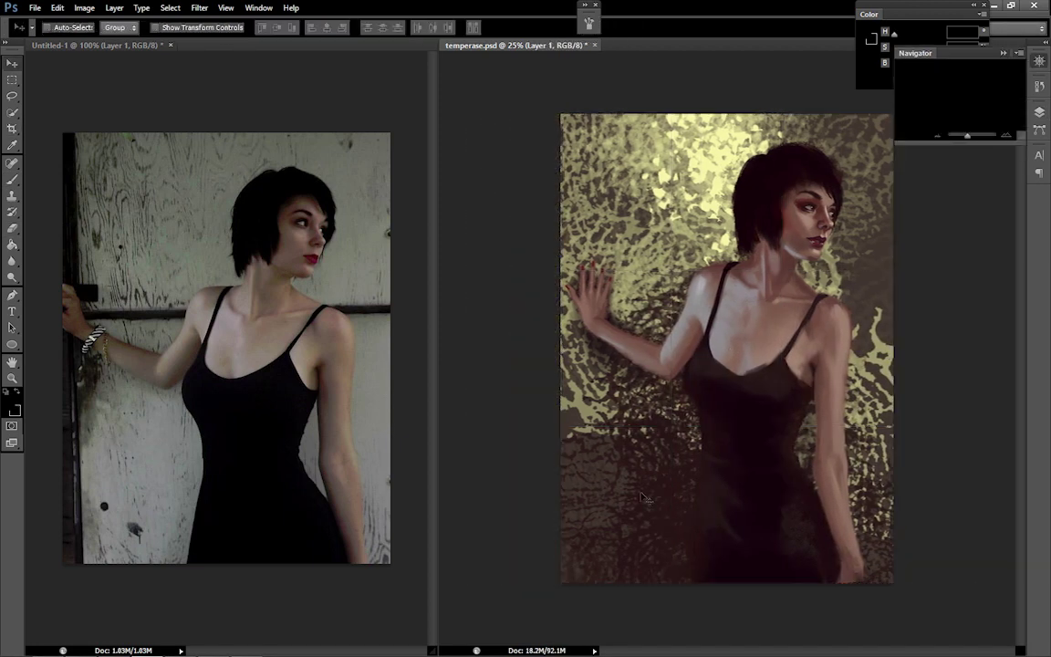
Zoom in on the face and dab a small white catchlight into her eye
key("b")
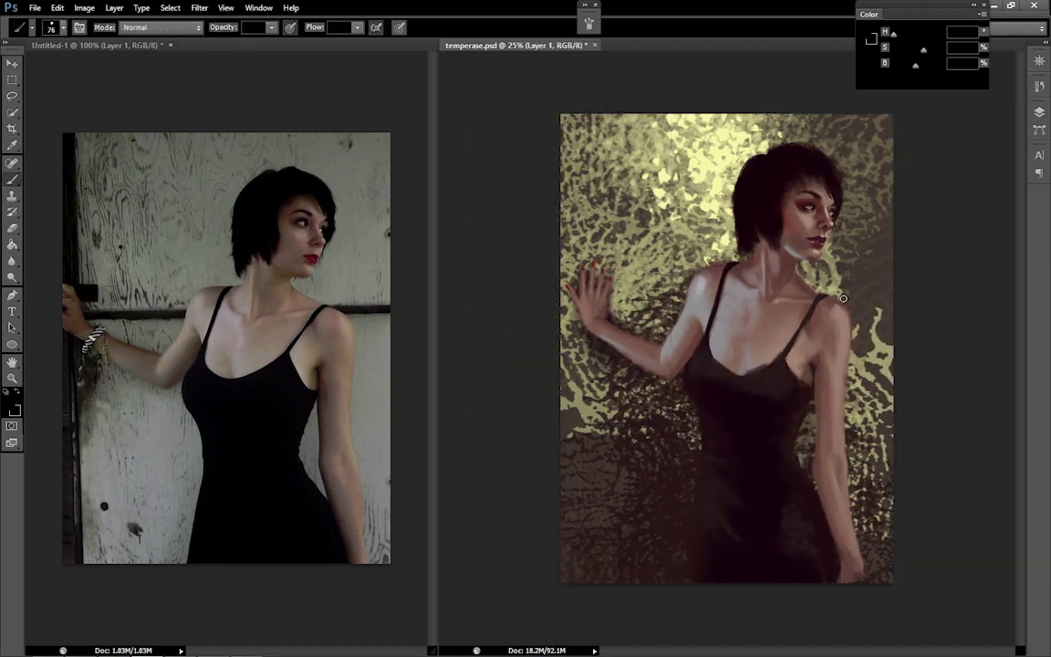
scroll(819, 263, "up", 1)
scroll(819, 263, "up", 1)
scroll(591, 492, "up", 1)
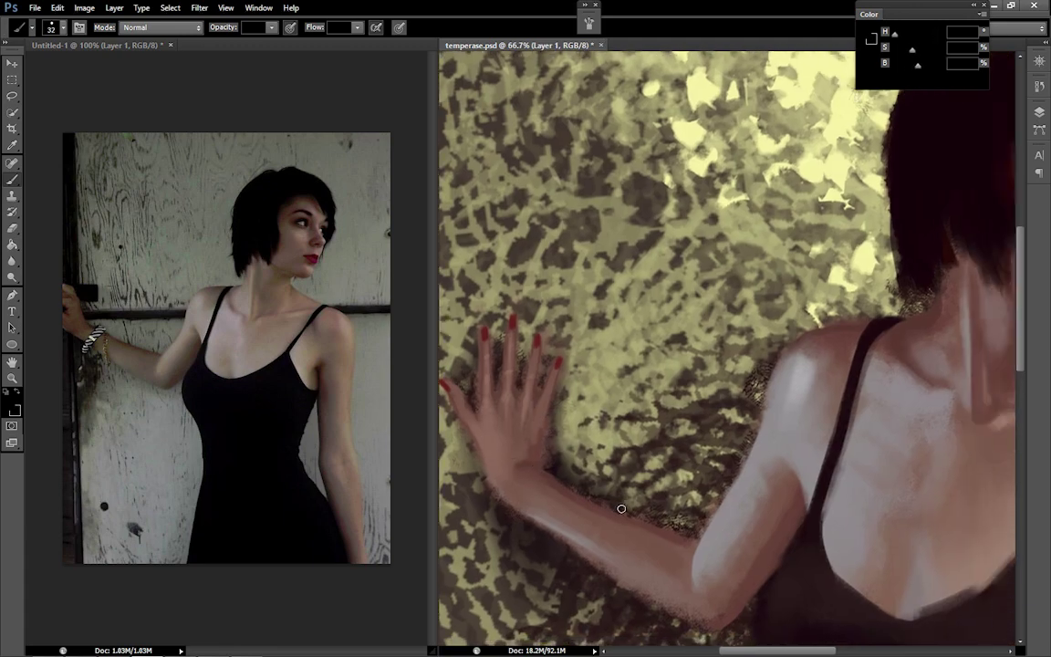
left_click_drag(680, 573, 808, 432)
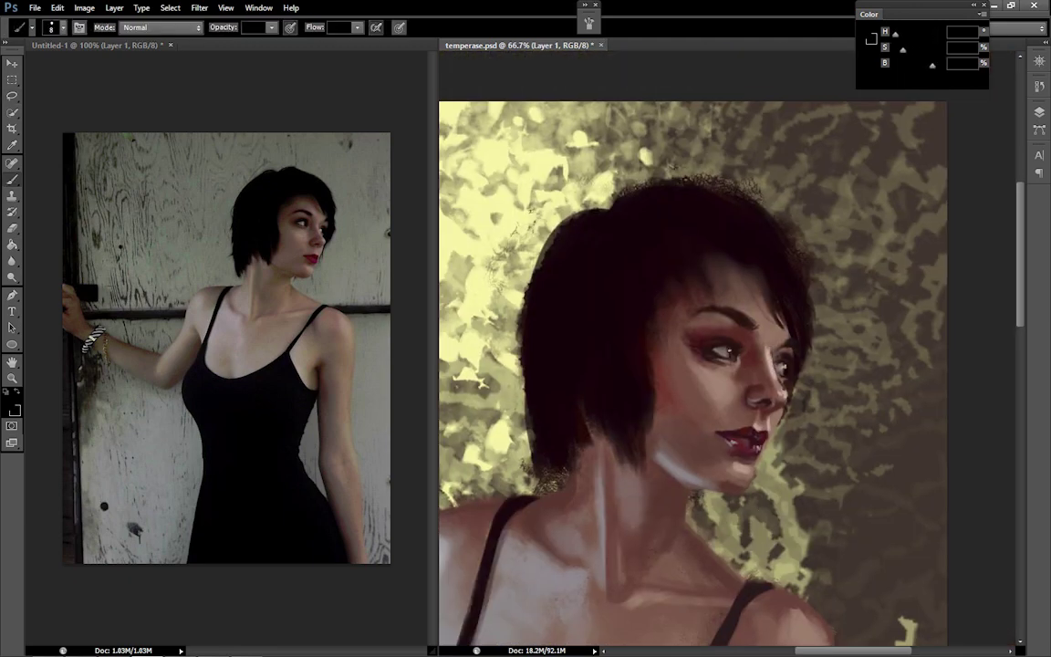
left_click(726, 351)
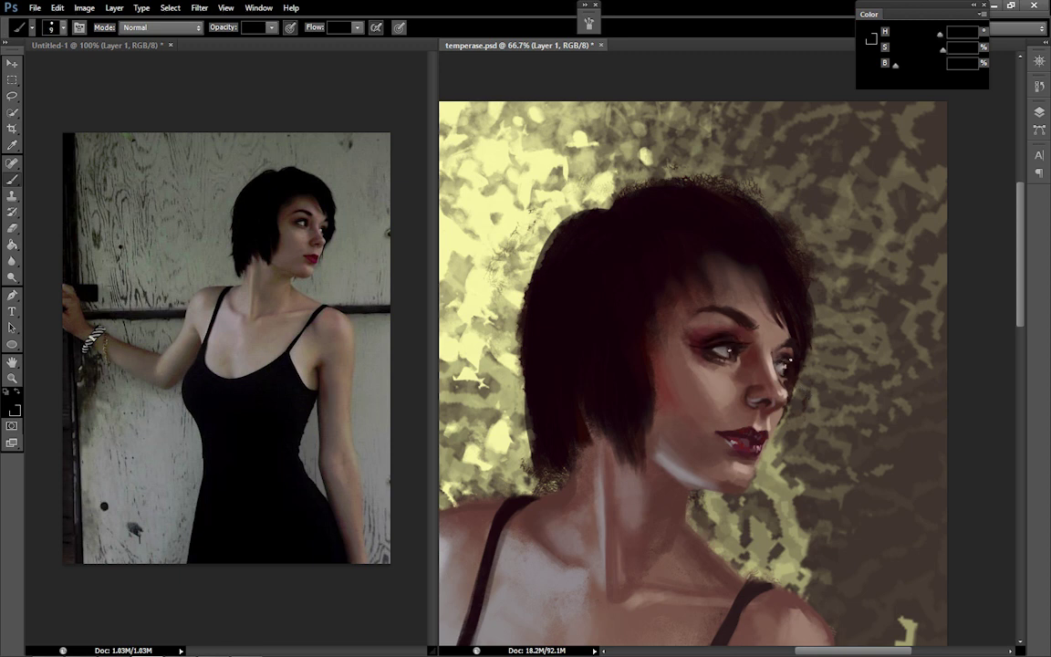
On Layer 2 with a roughly 45 px brush, define the brows, lips and reddish hair edge, then review the whole painting
key("F7")
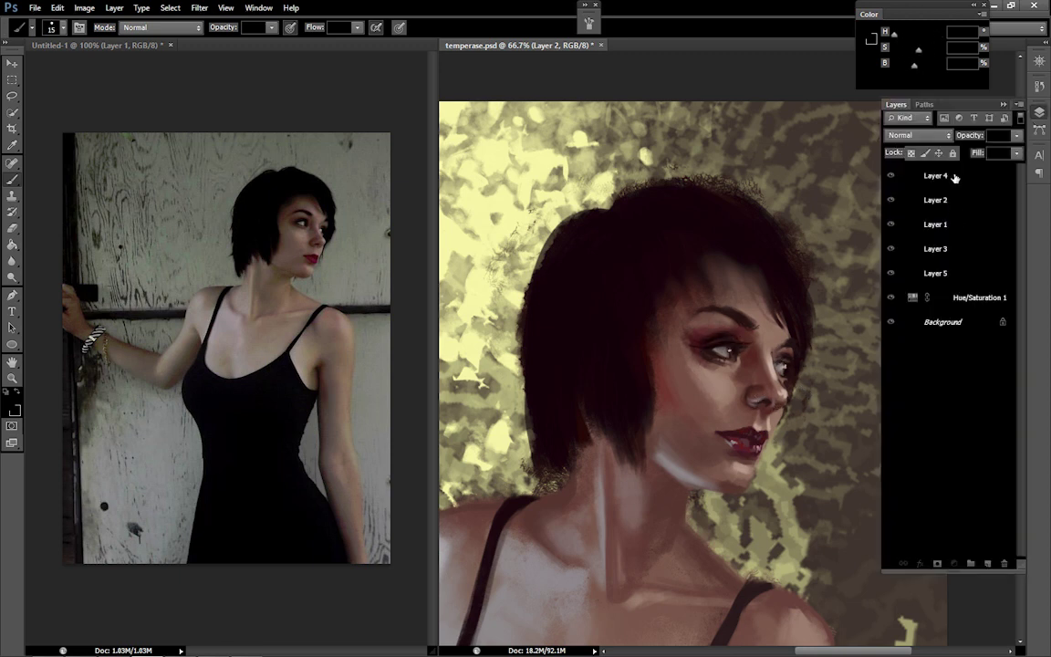
left_click(957, 175)
key("l")
key("F7")
key("b")
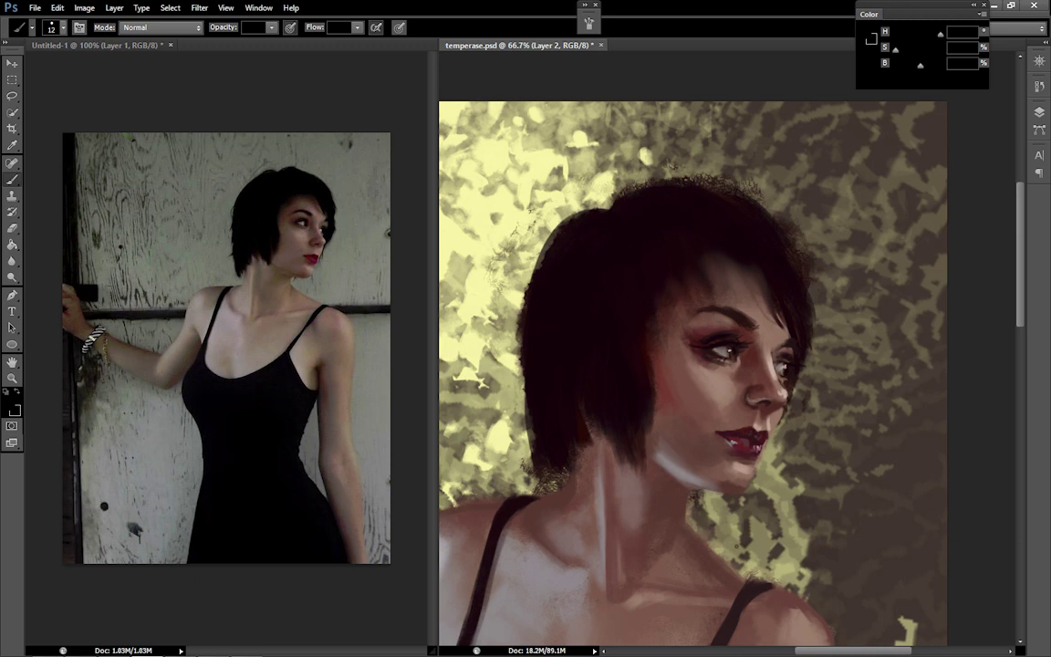
key("period")
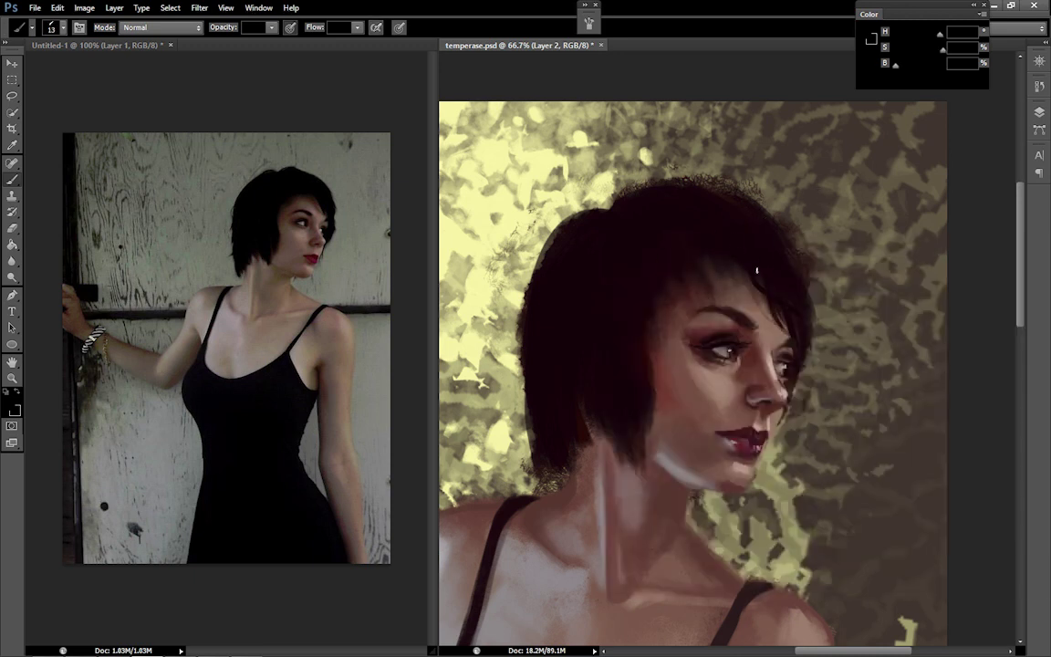
left_click_drag(757, 270, 728, 276)
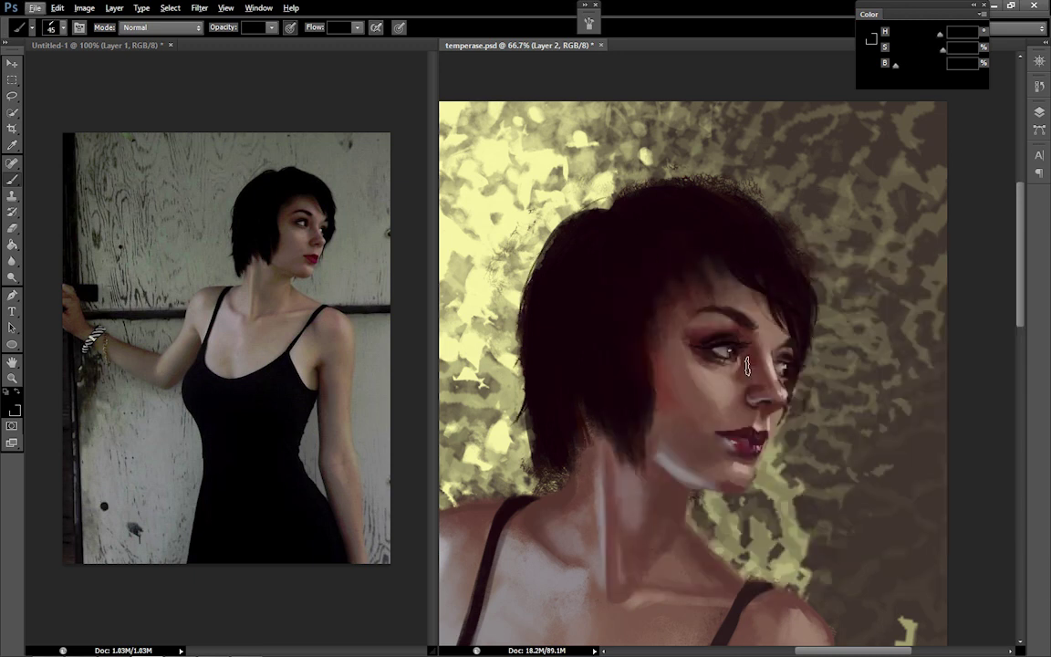
key("ctrl+minus")
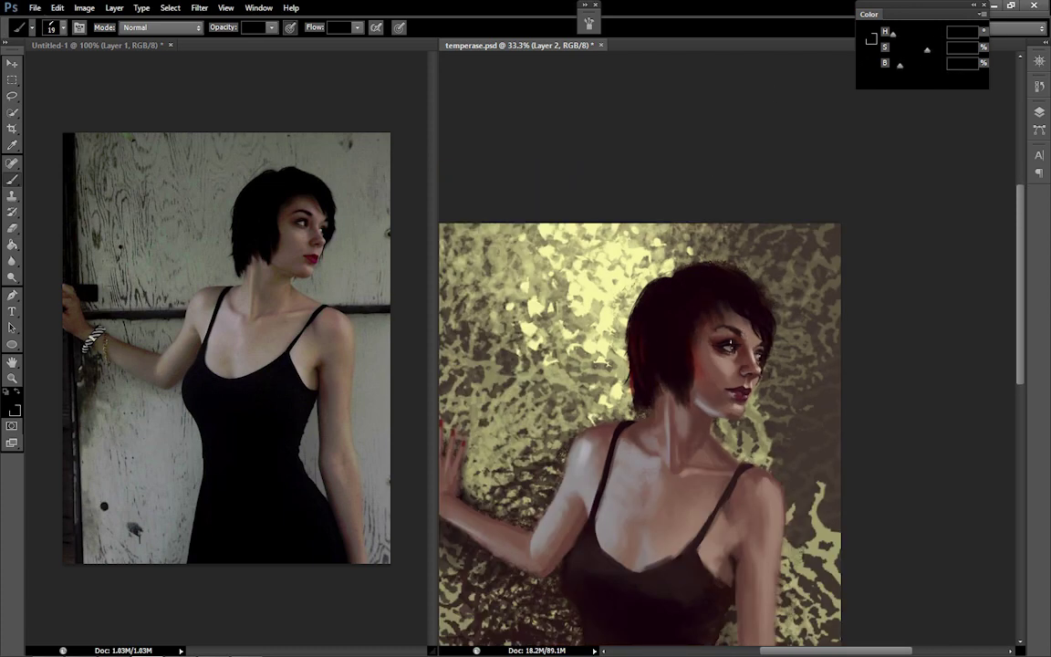
key("ctrl+plus")
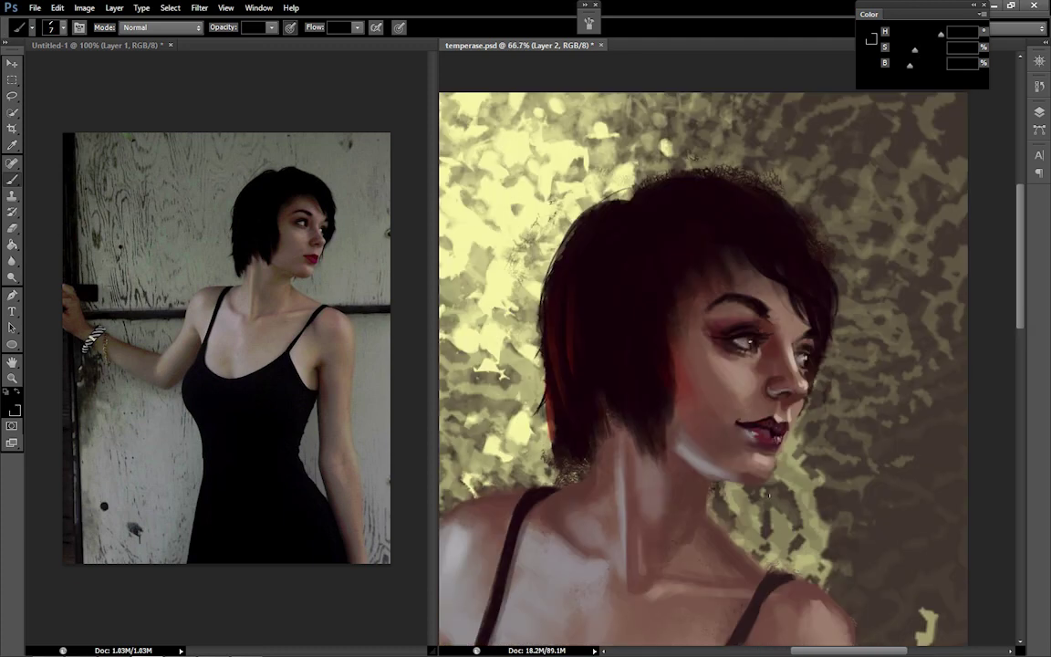
key("ctrl+minus")
key("ctrl+minus")
key("ctrl+minus")
key("c")
key("b")
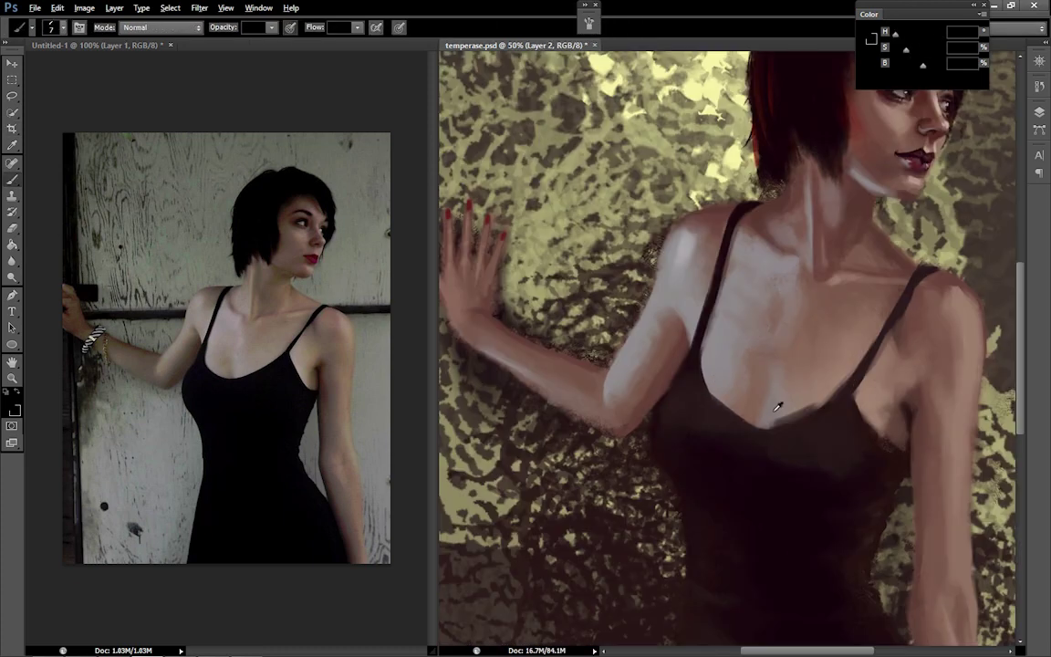